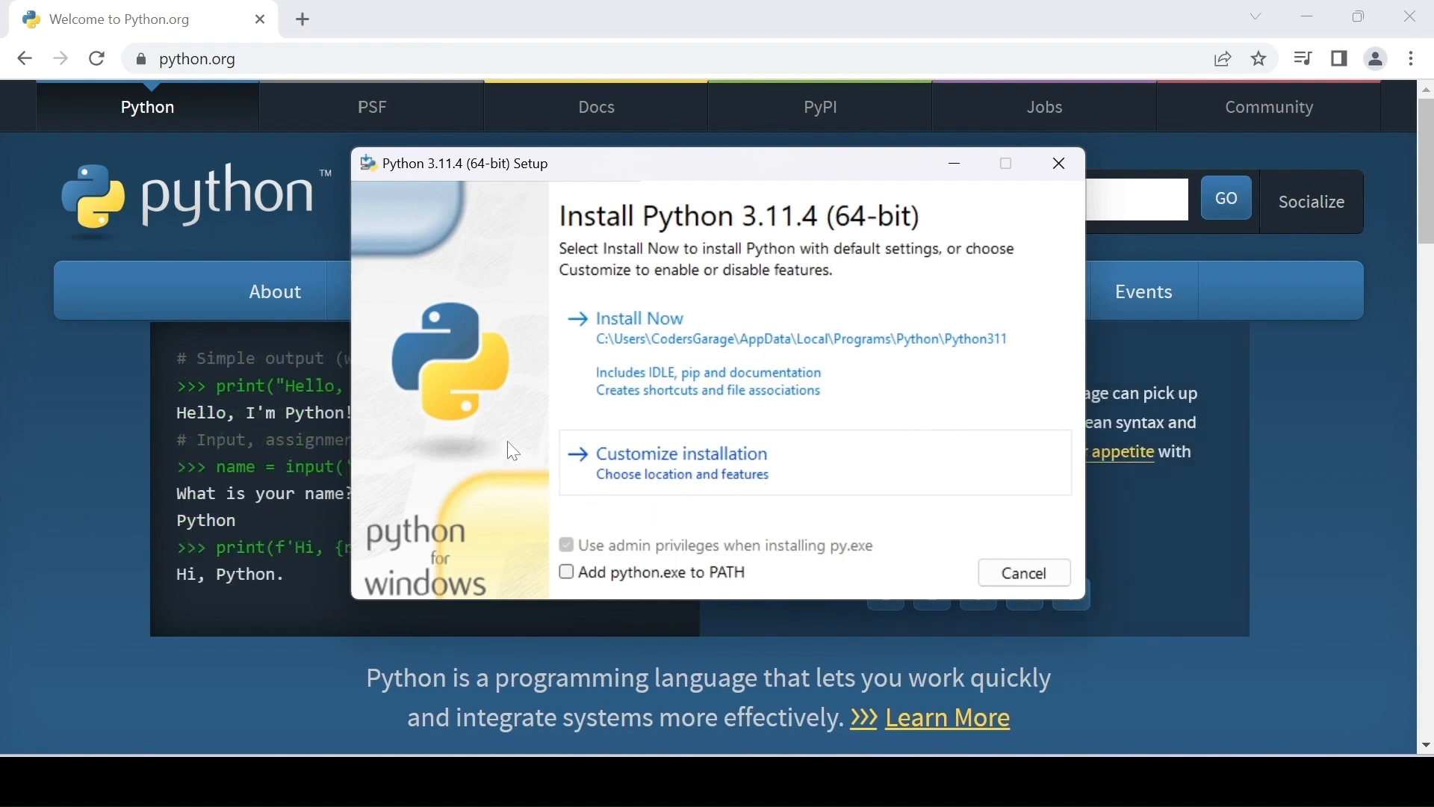
Install Python 3.11.4 with the default settings and python.exe added to PATH
left_click(567, 575)
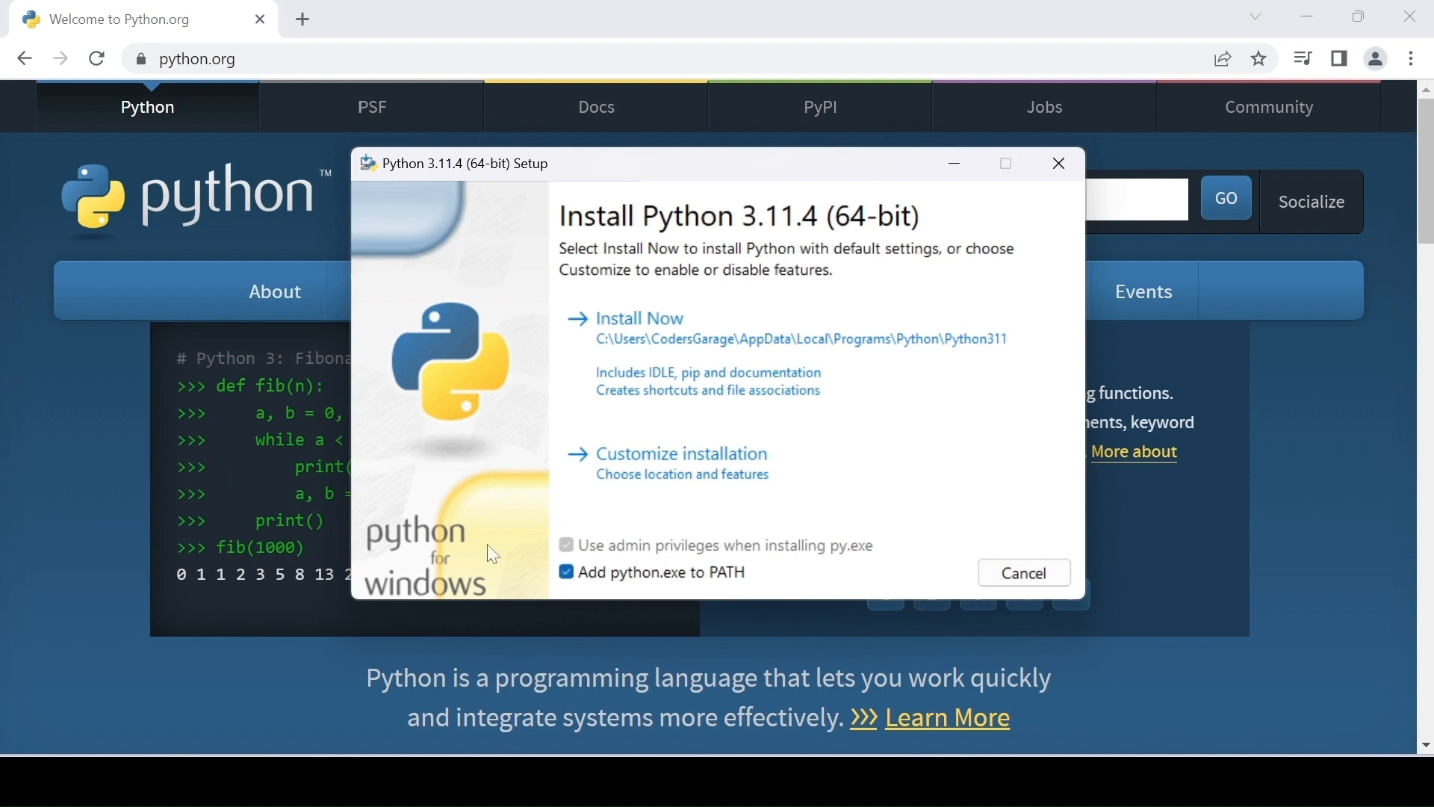
left_click(678, 370)
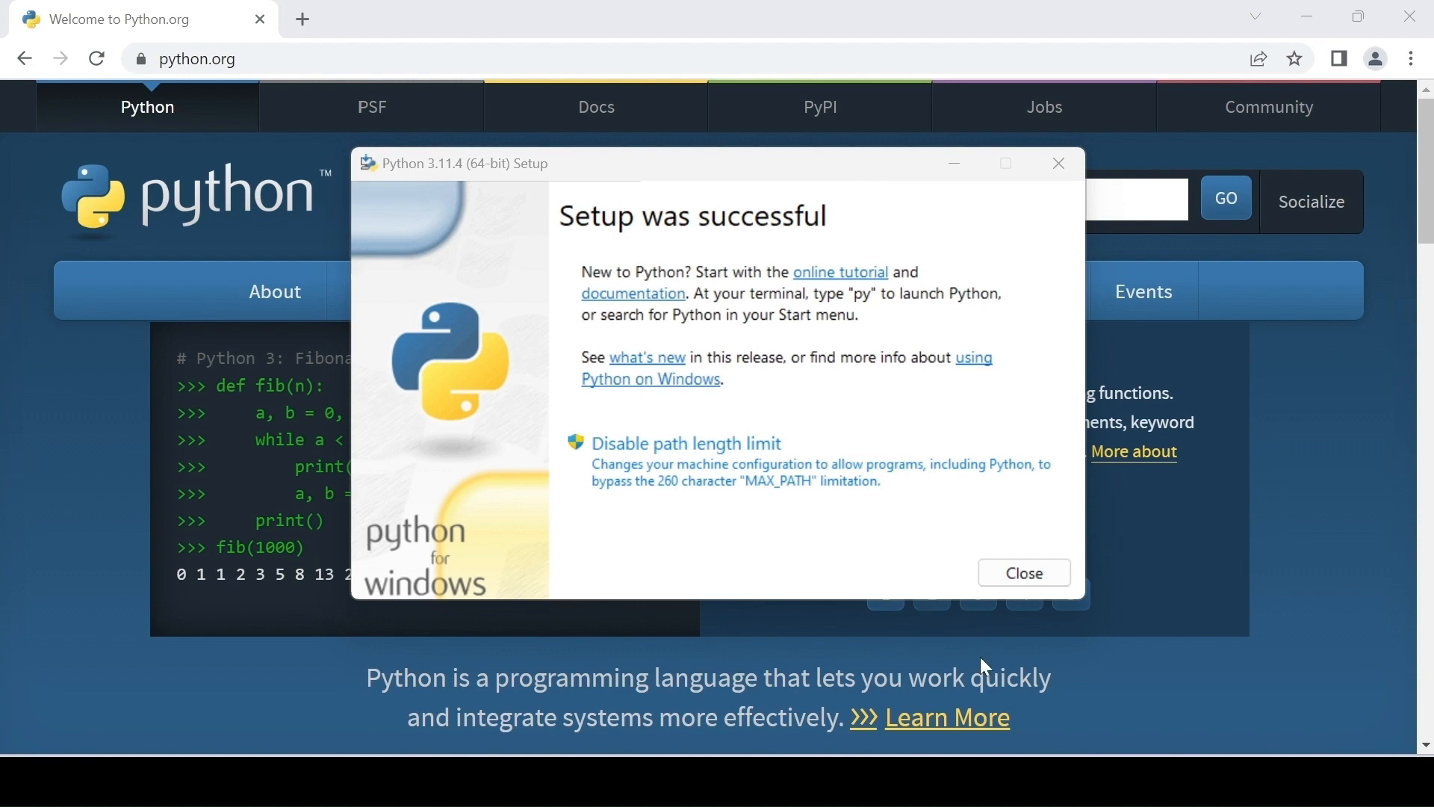
Switch to Command Prompt and check the Python version and executable location with python --version and where python
left_click(1040, 780)
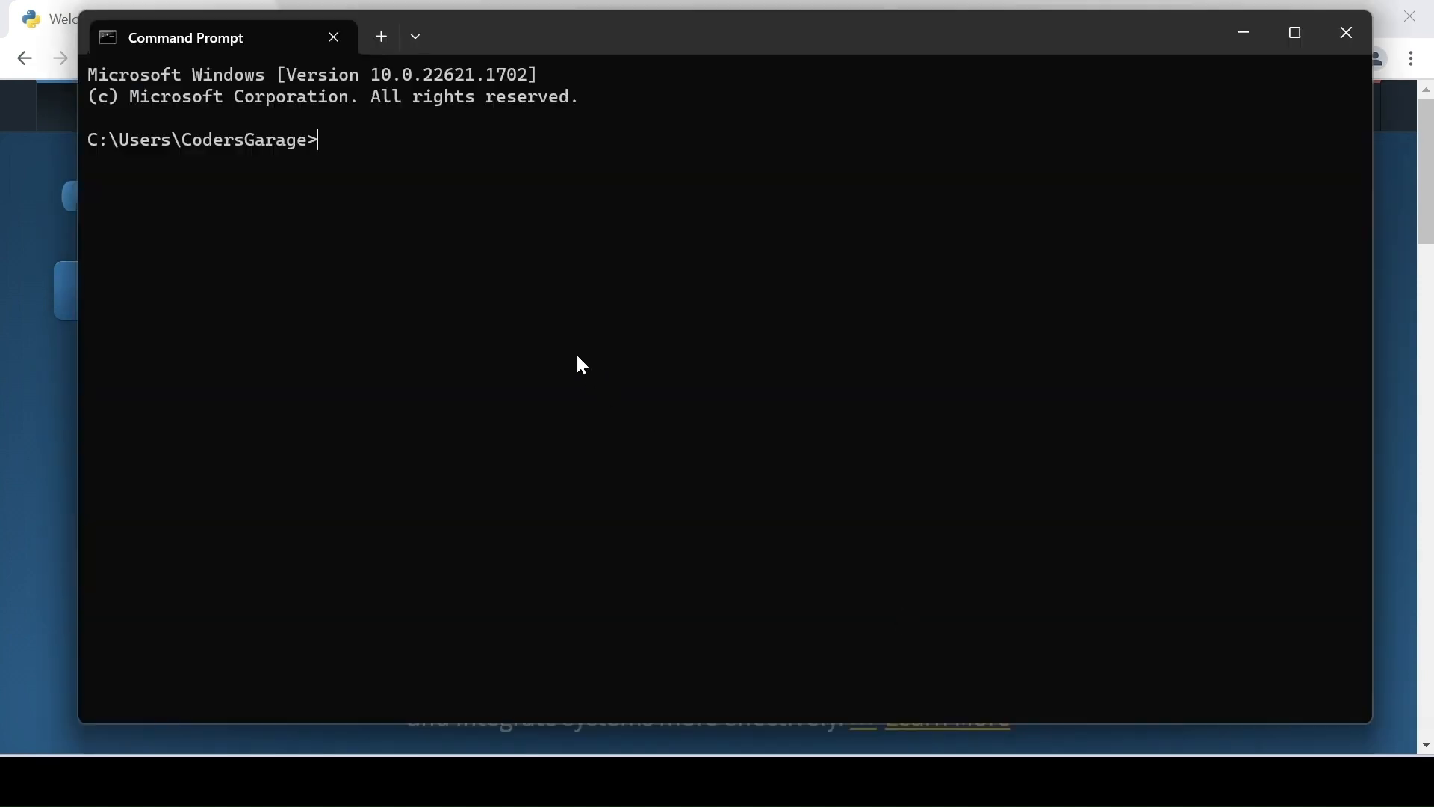
type("python --version")
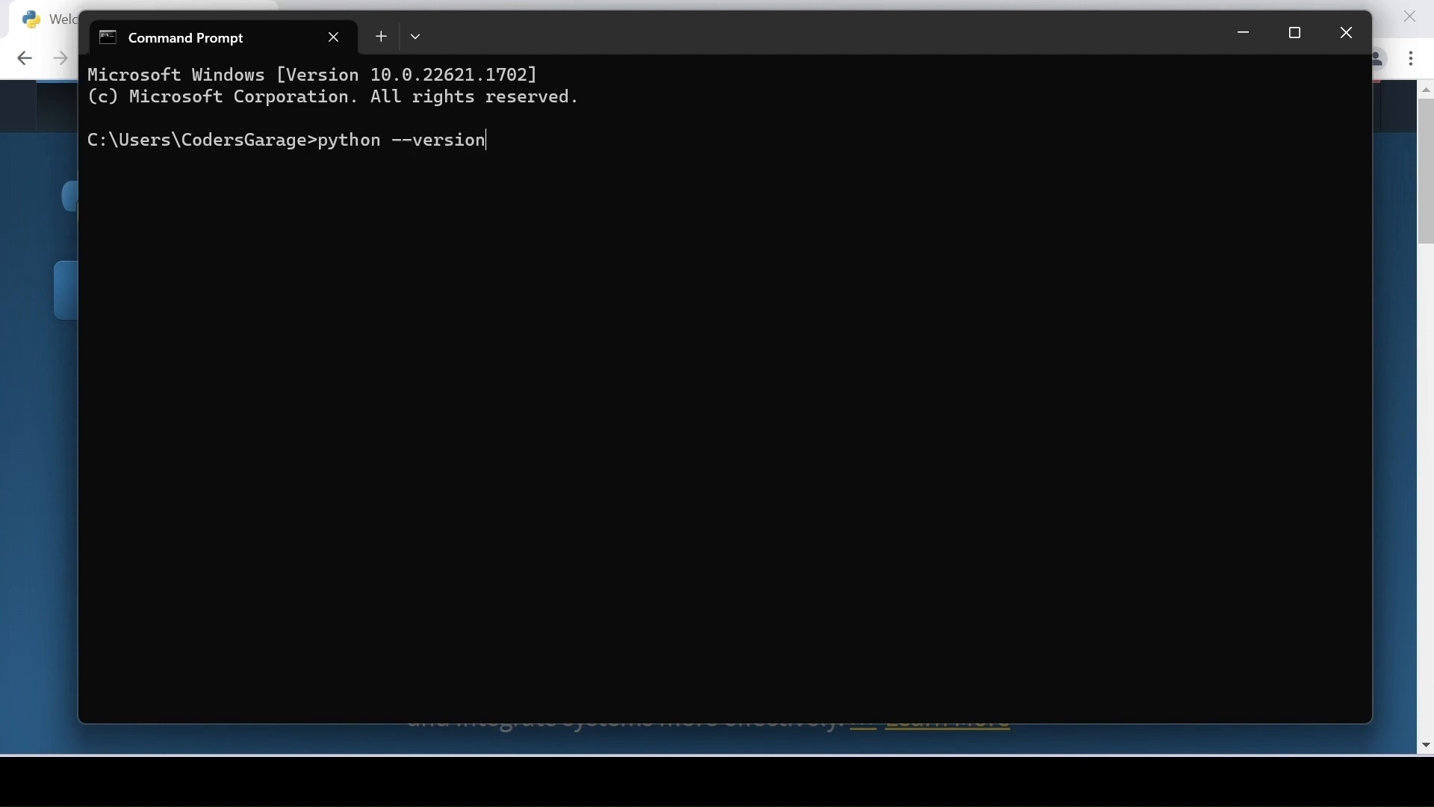
key("Return")
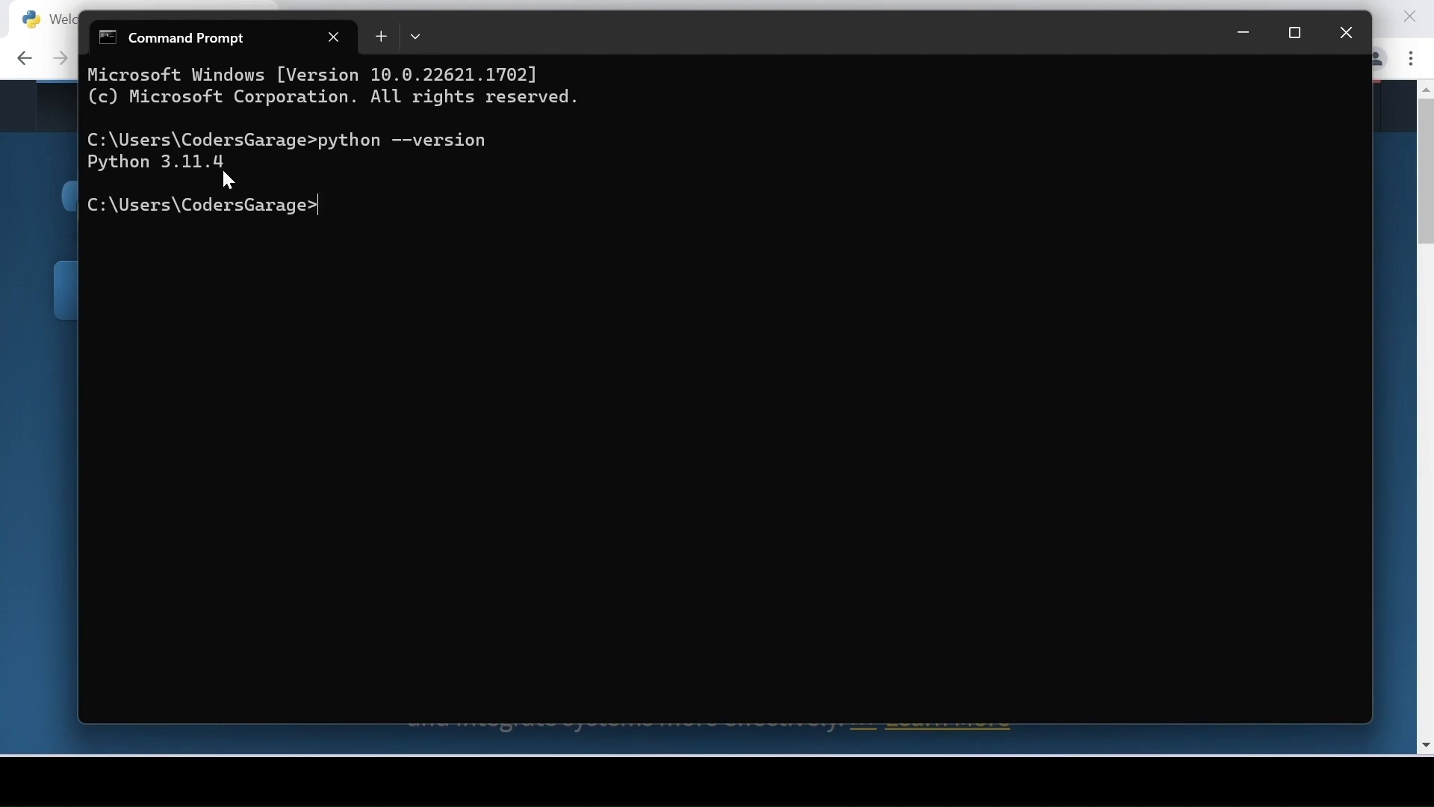
type("where python")
key("Return")
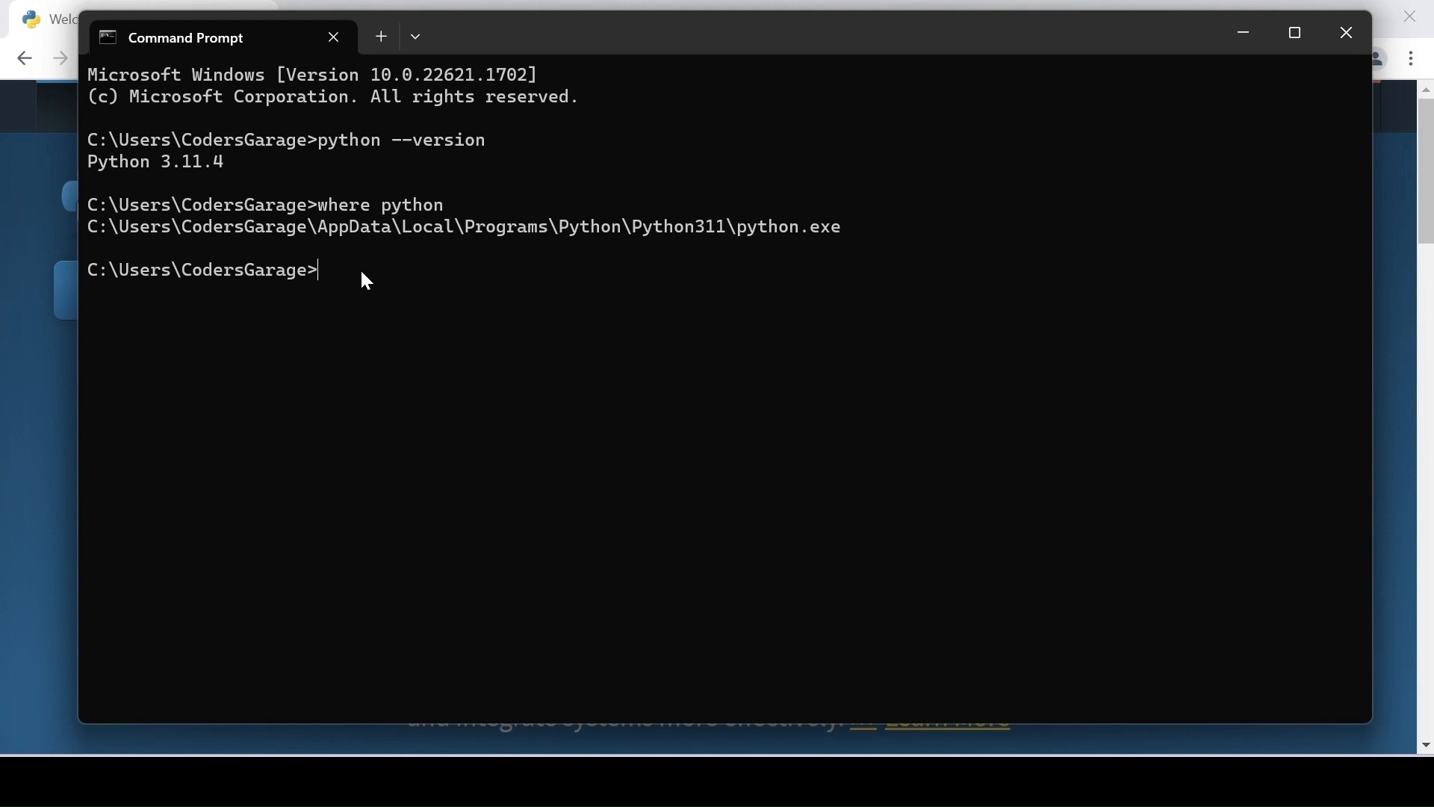
Start the Python interpreter, assign a = 5 and b = 6, and evaluate a+b
type("python")
key("Return")
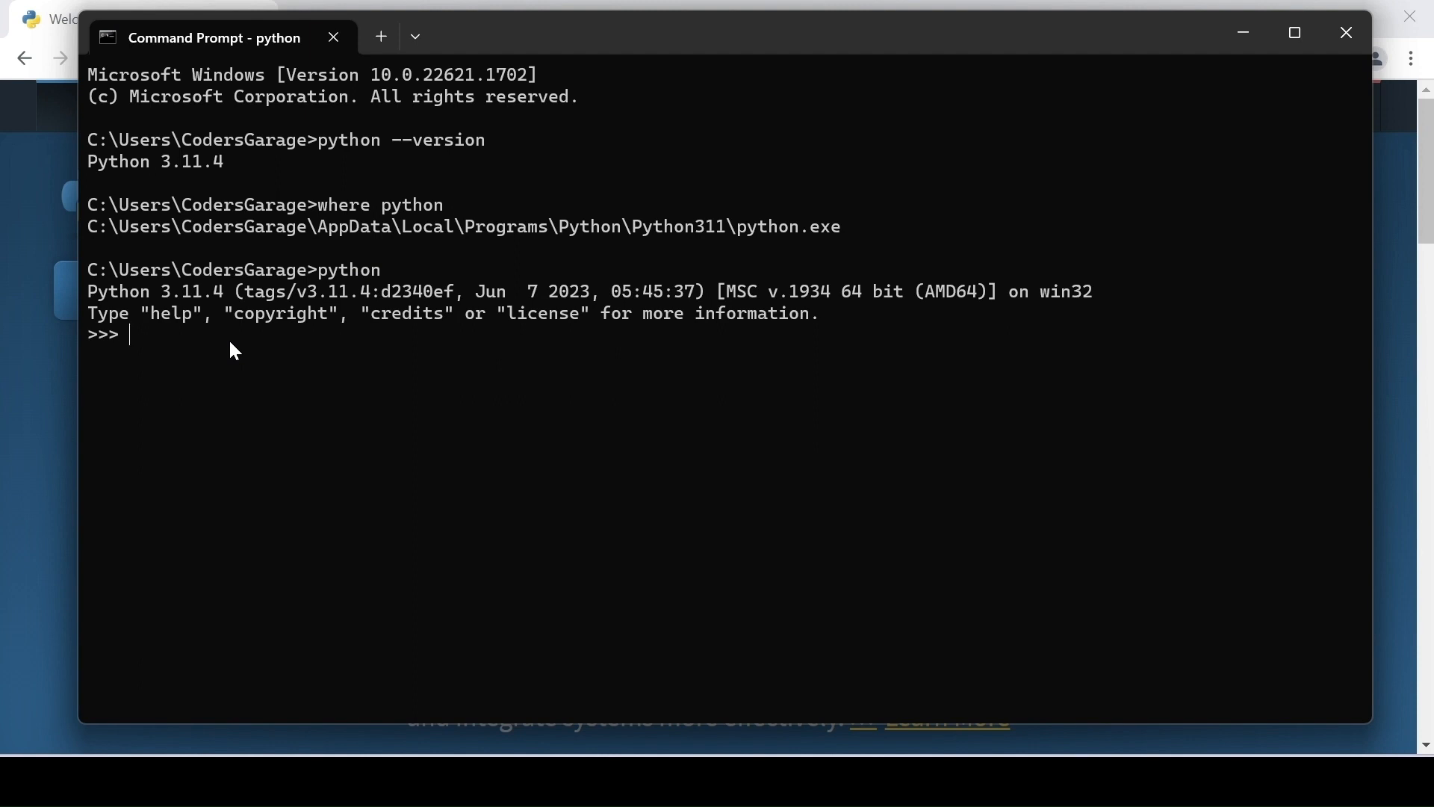
type("a = 5")
key("Return")
type("b = 6")
key("Return")
type("a+b")
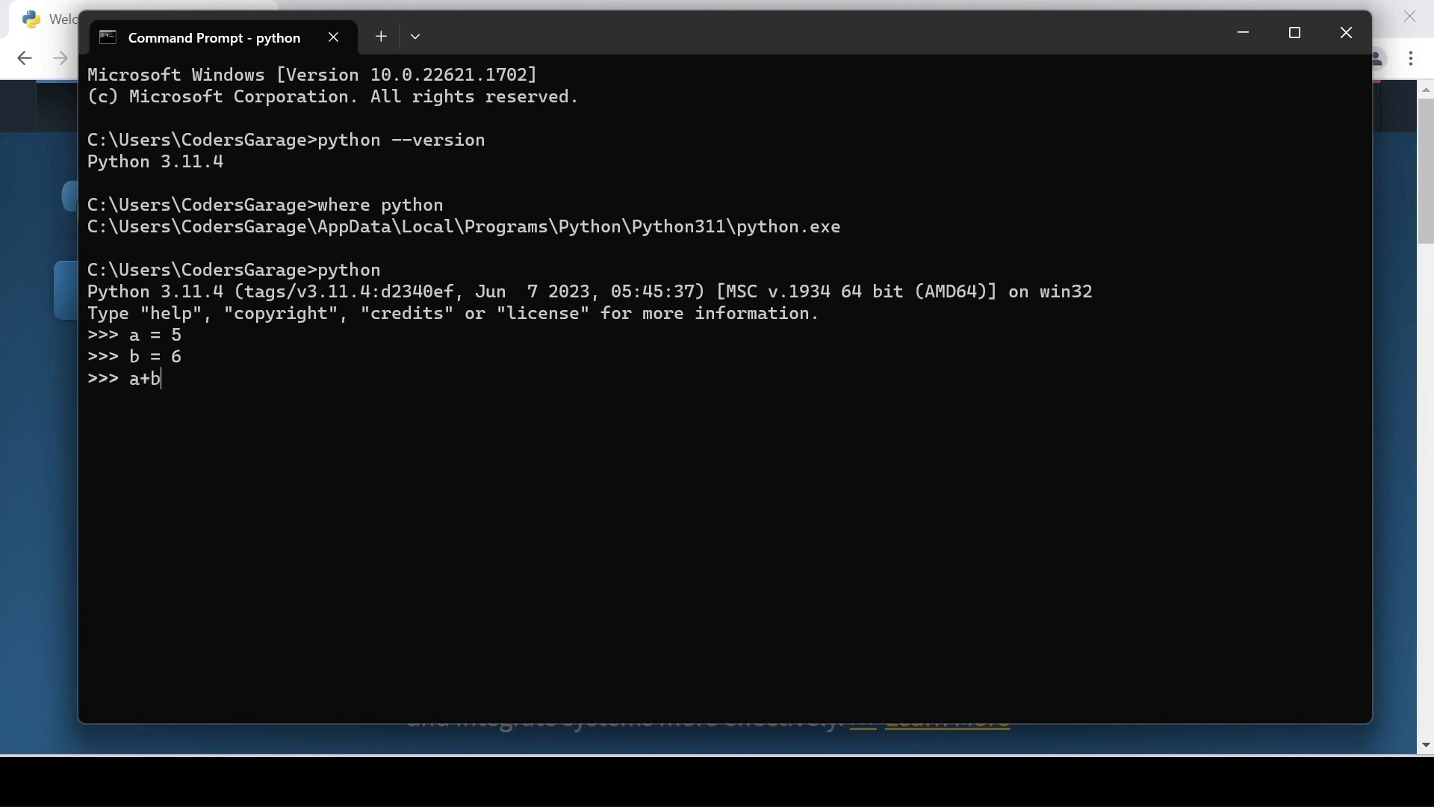
key("Return")
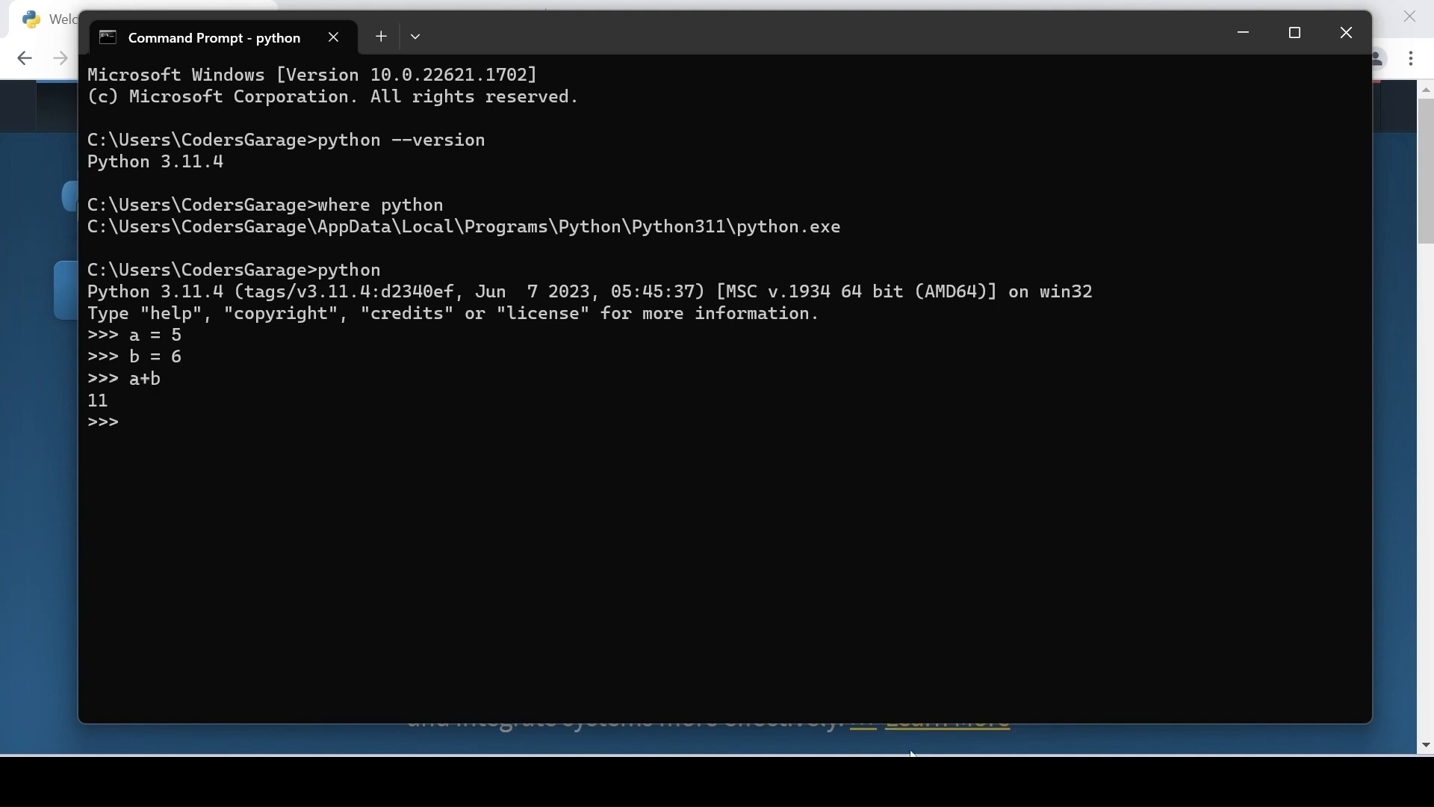
Switch to Chrome and search Google for "python code editor for windows" in a new tab
left_click(893, 780)
left_click(331, 9)
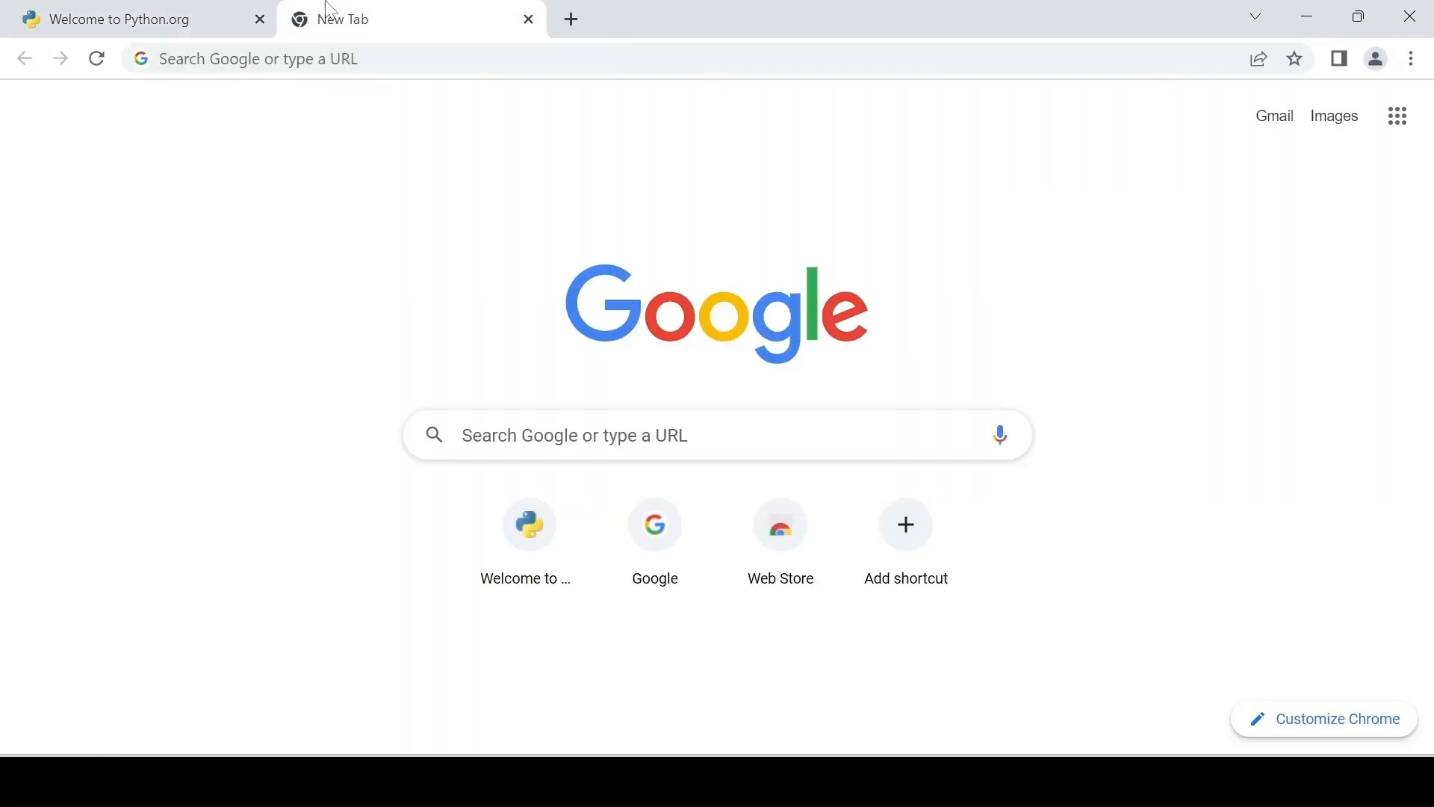
left_click(422, 59)
type("py")
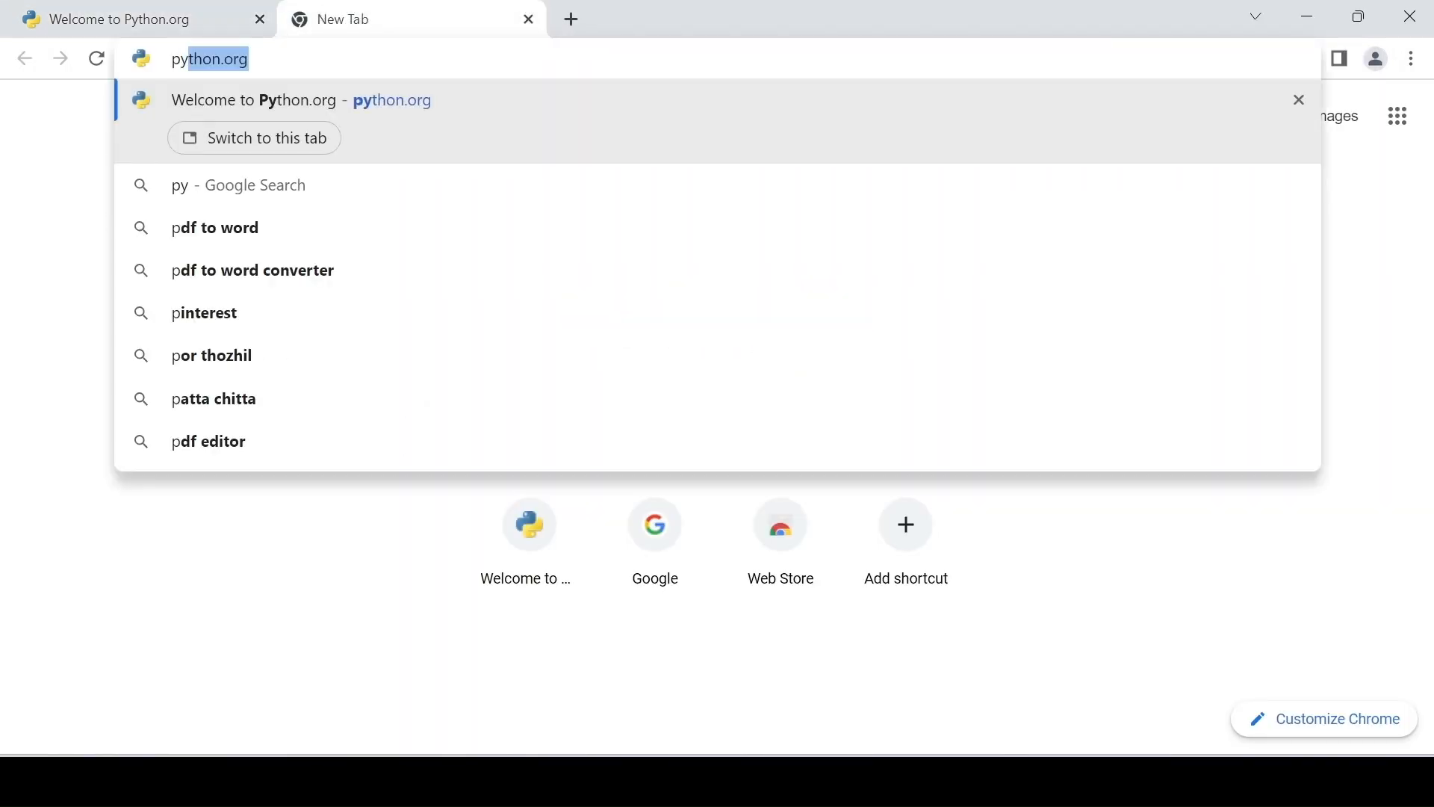
type("thon code ed")
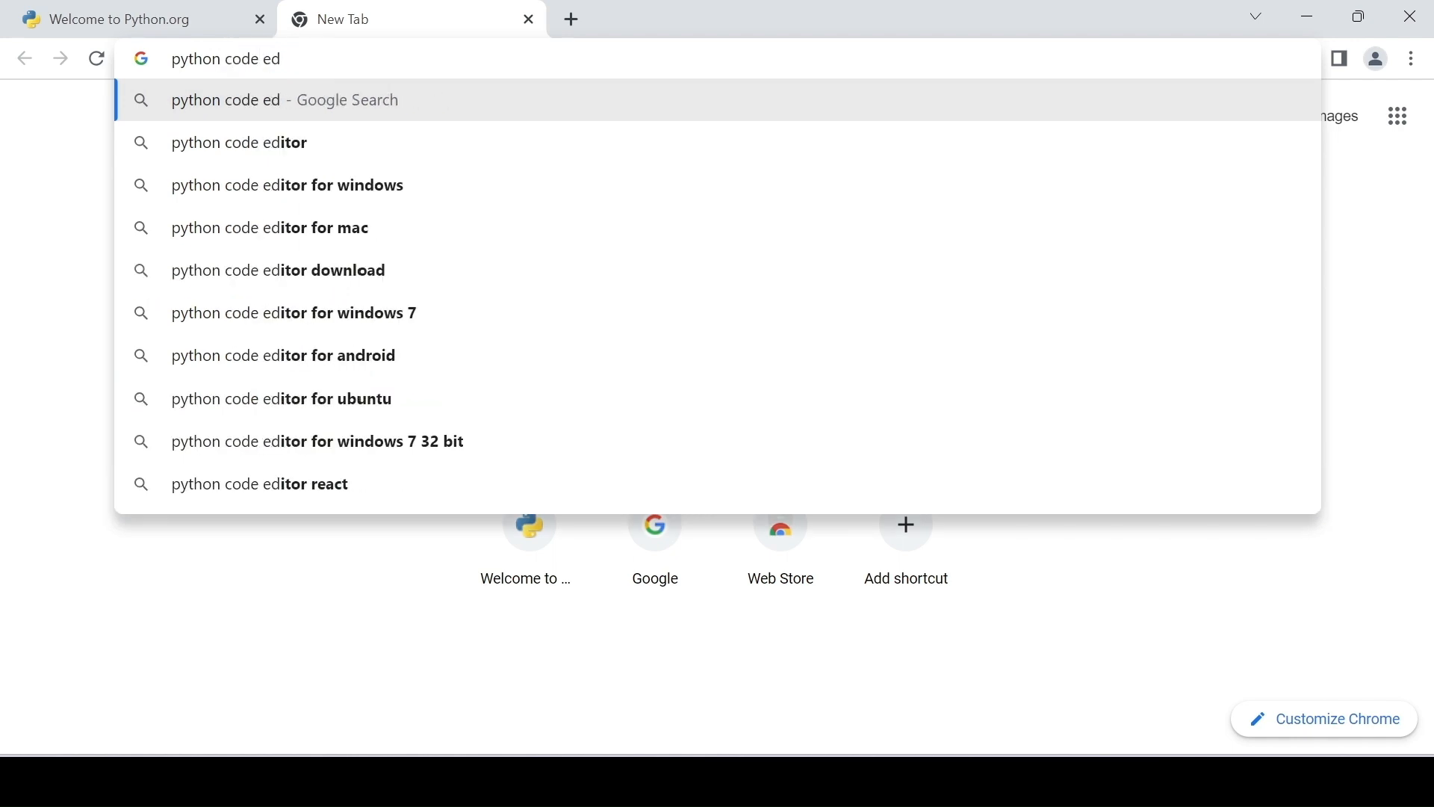
key("Down")
key("Down")
key("Return")
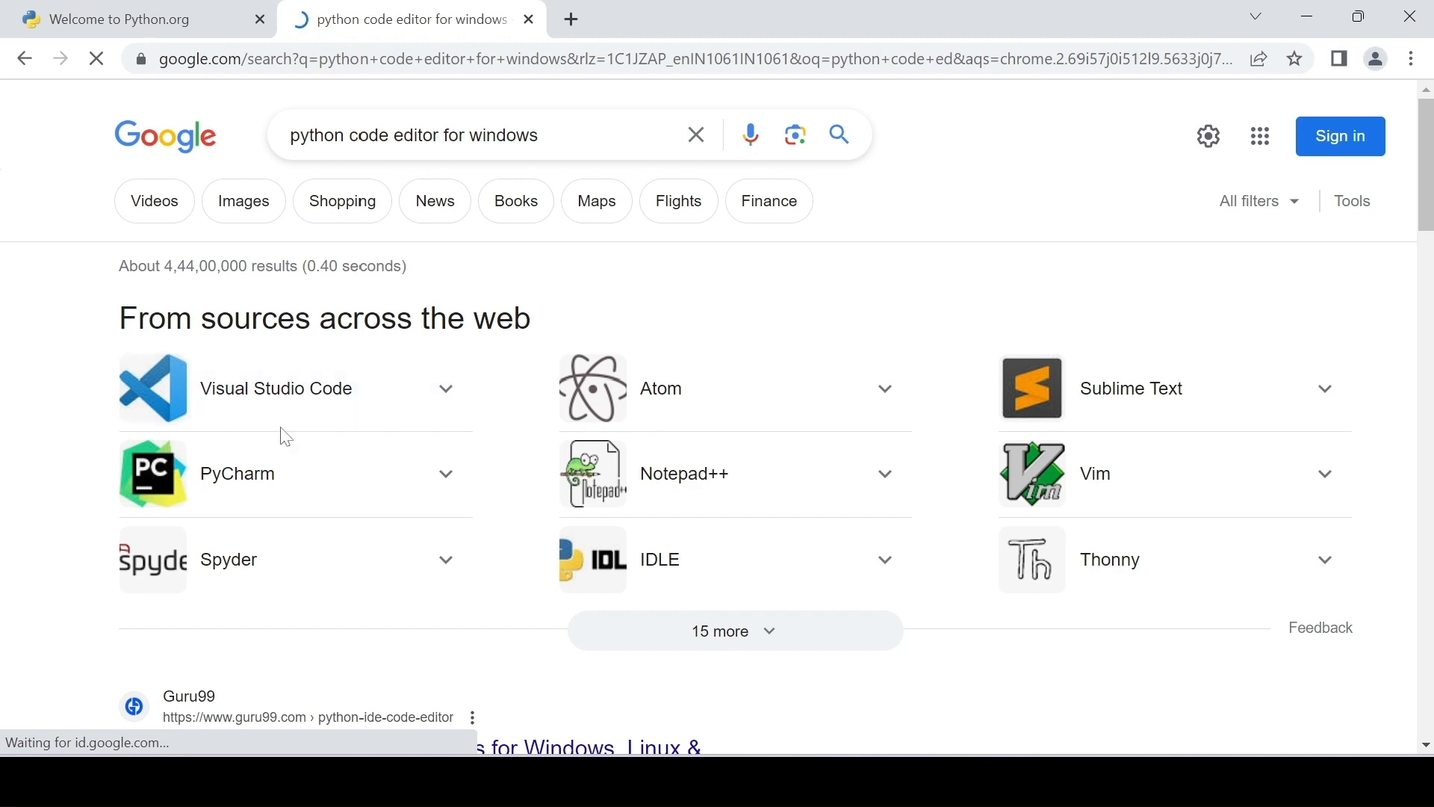
Search Google for "pycharm download for windows" in another new tab and open the JetBrains PyCharm download page
left_click(572, 19)
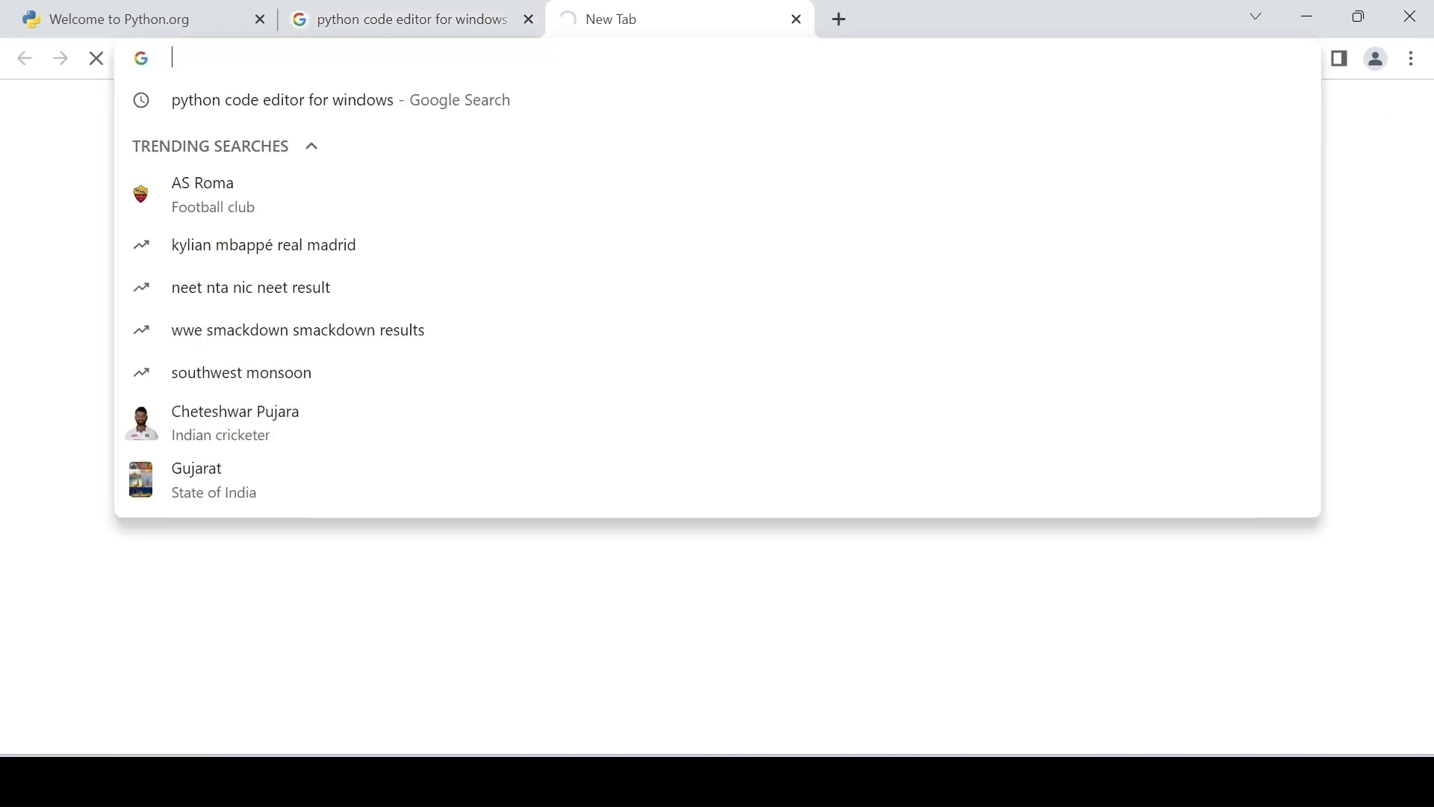
type("pycharm")
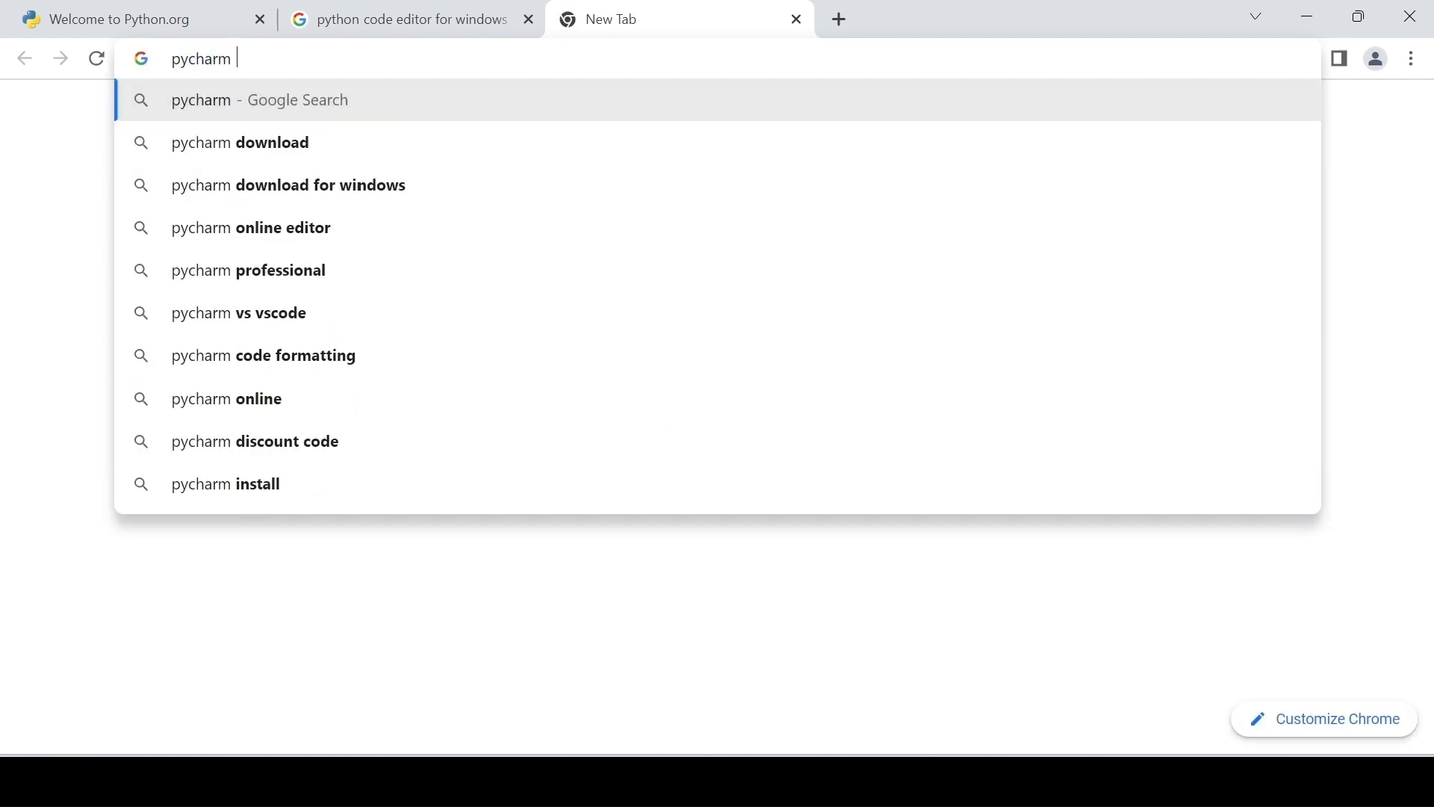
key("Down")
key("Down")
key("Return")
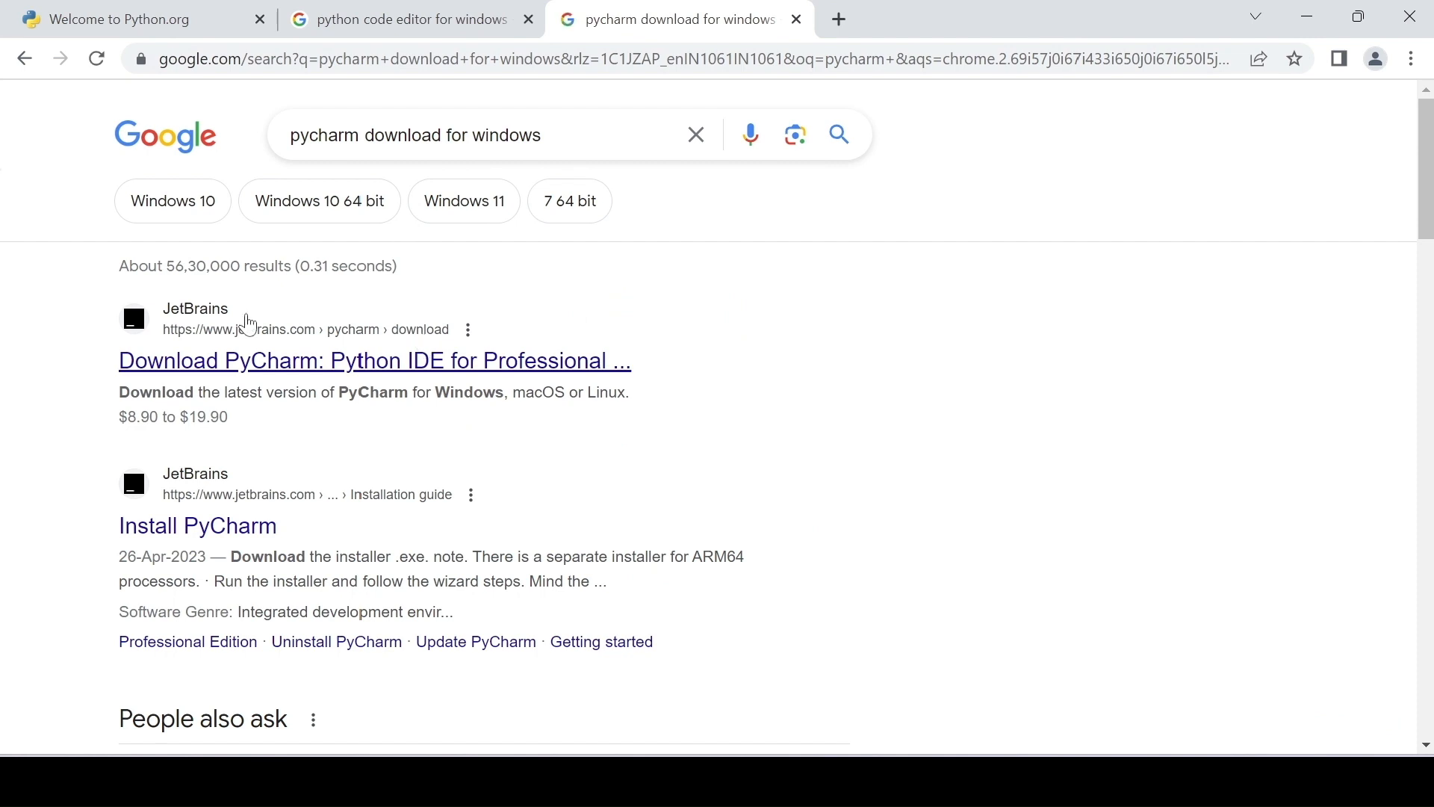
left_click(236, 381)
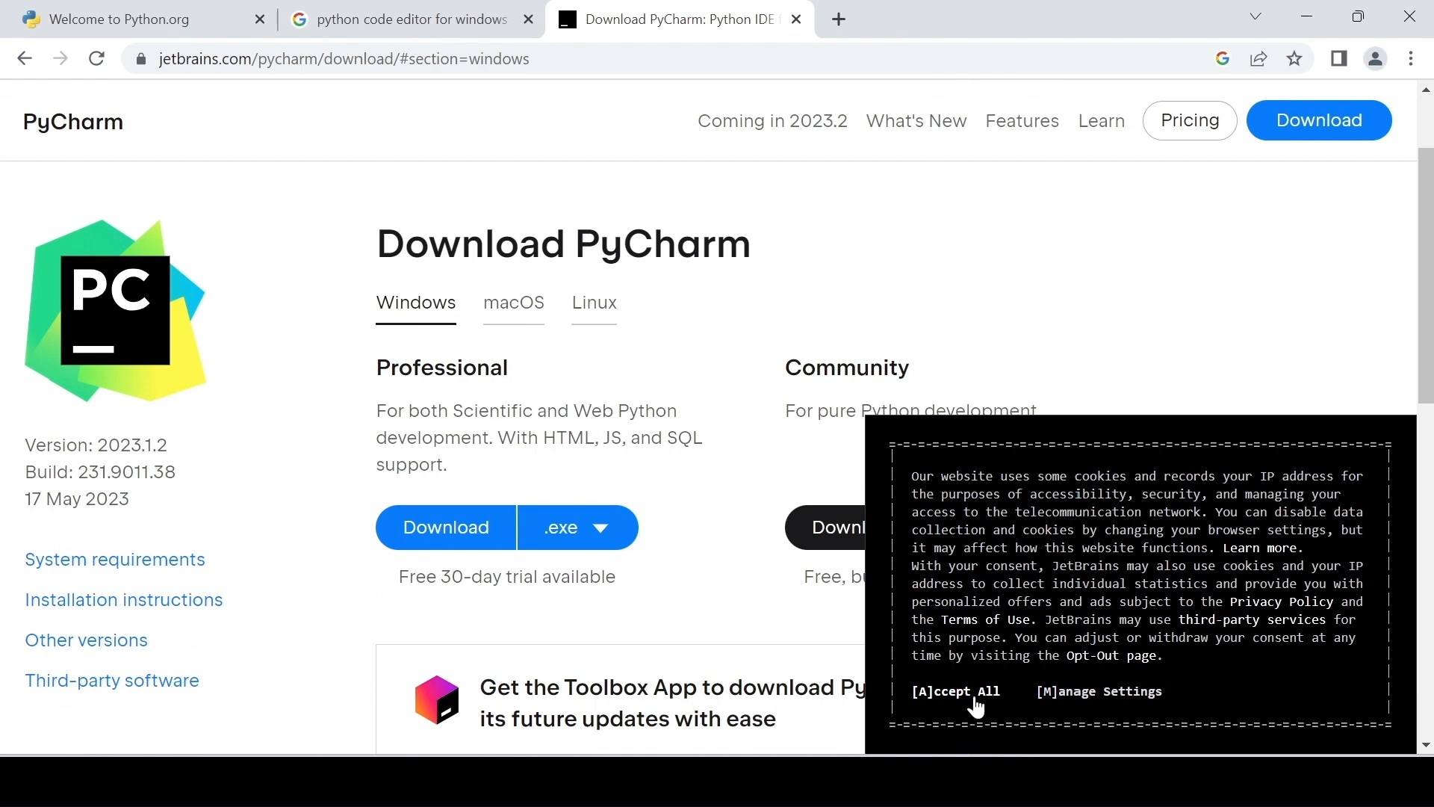
Accept all cookies and download the Windows .exe installer of PyCharm Community
left_click(963, 692)
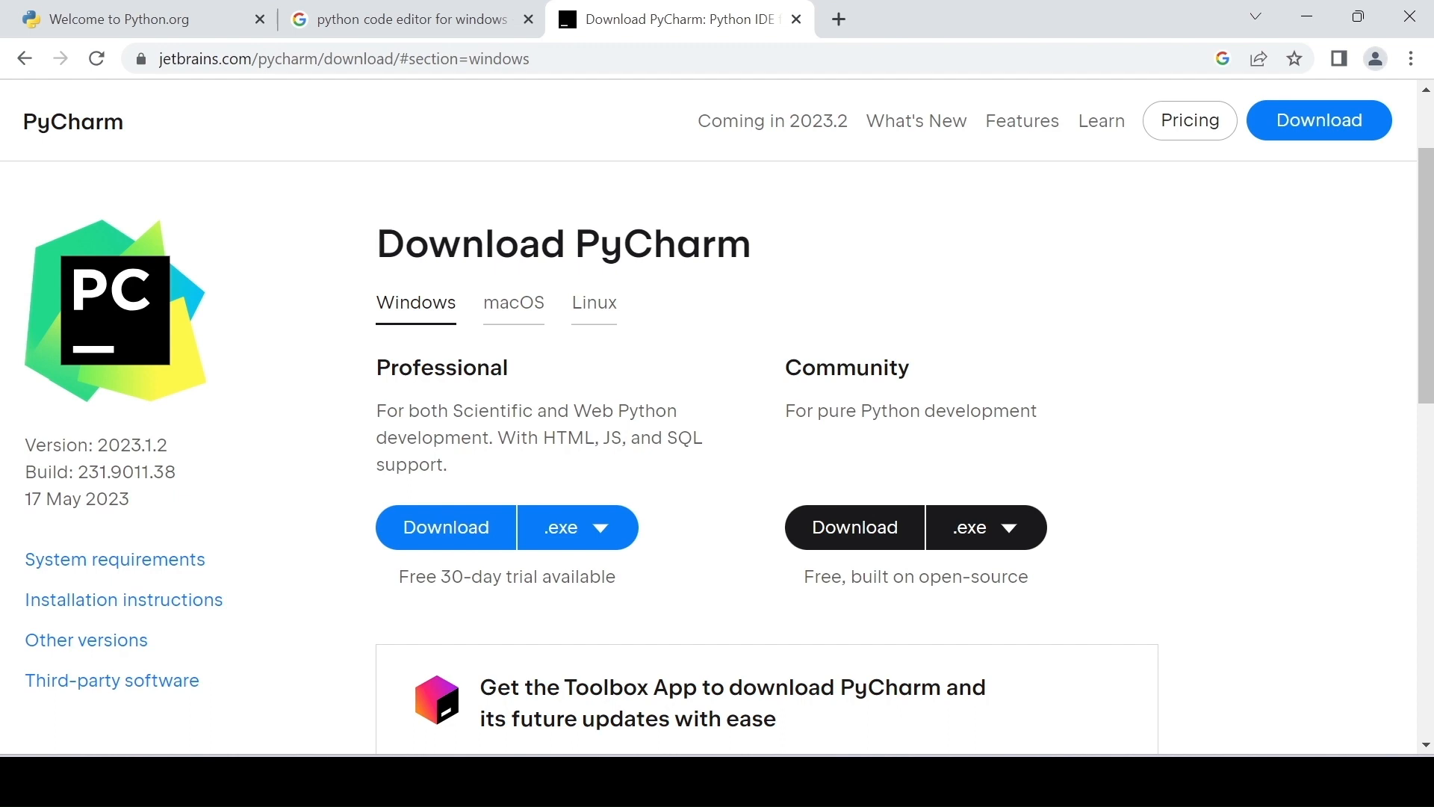
left_click(837, 534)
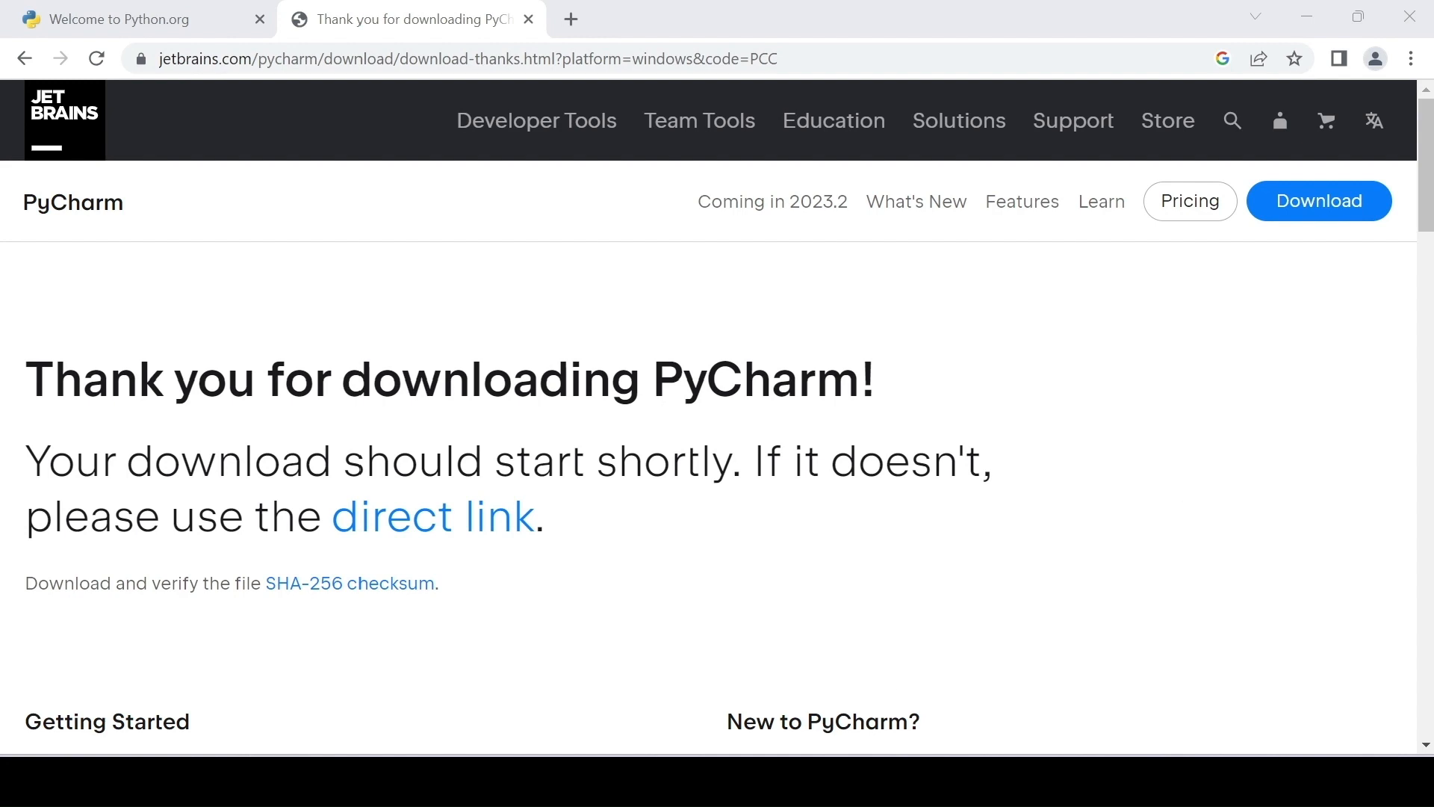
Switch to the Downloads folder, run pycharm-community-2023.1.2 and allow it to make changes to the device
left_click(823, 779)
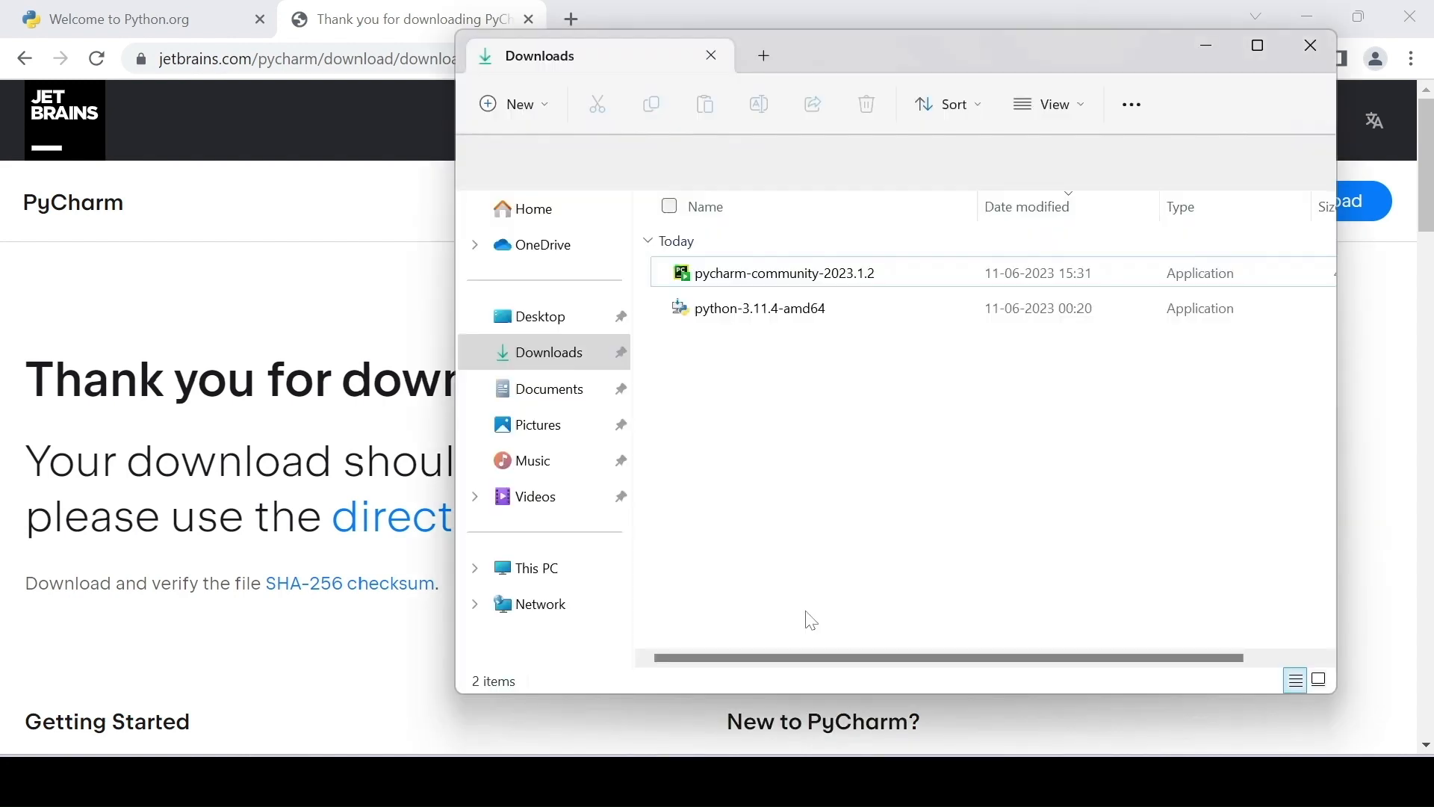
double_click(749, 273)
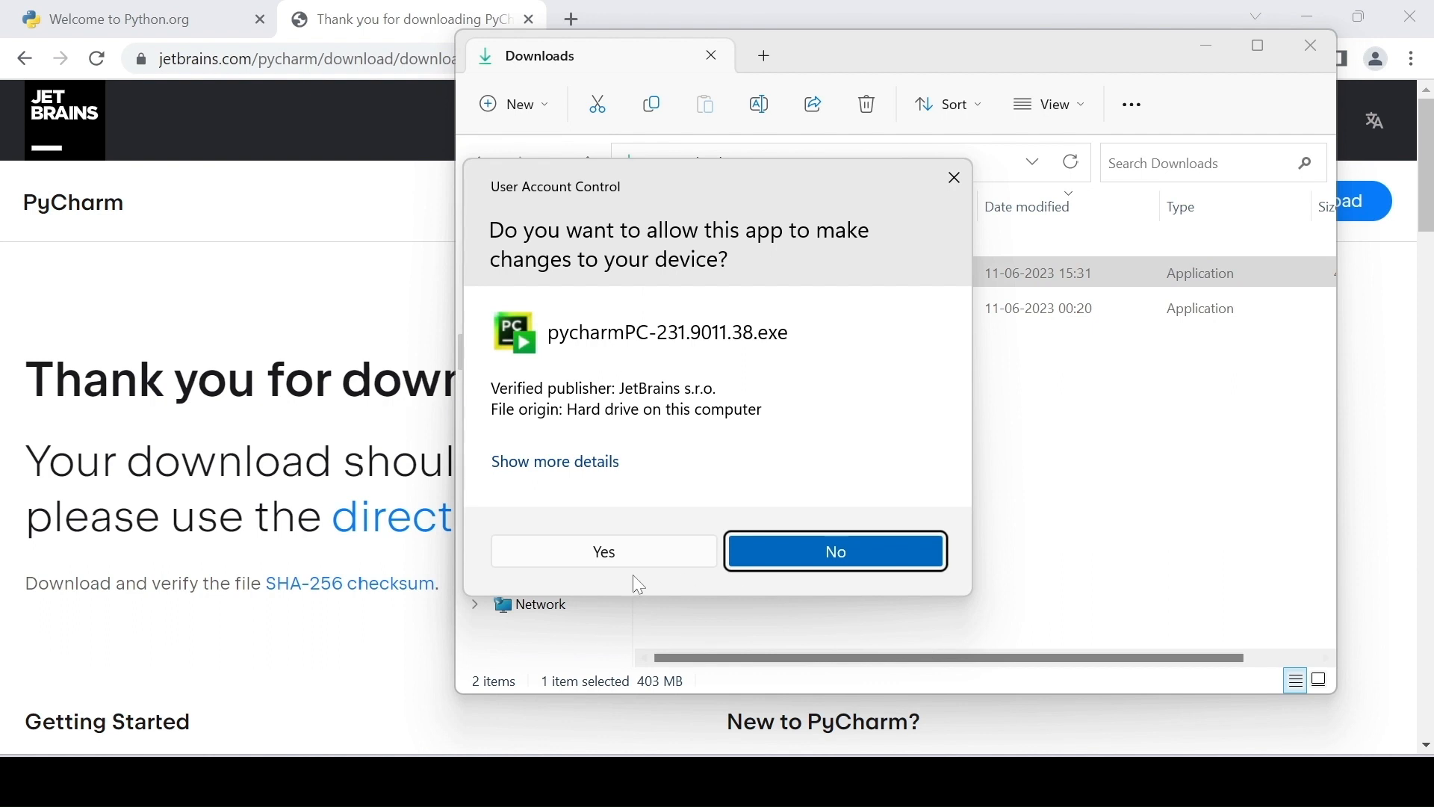
left_click(581, 550)
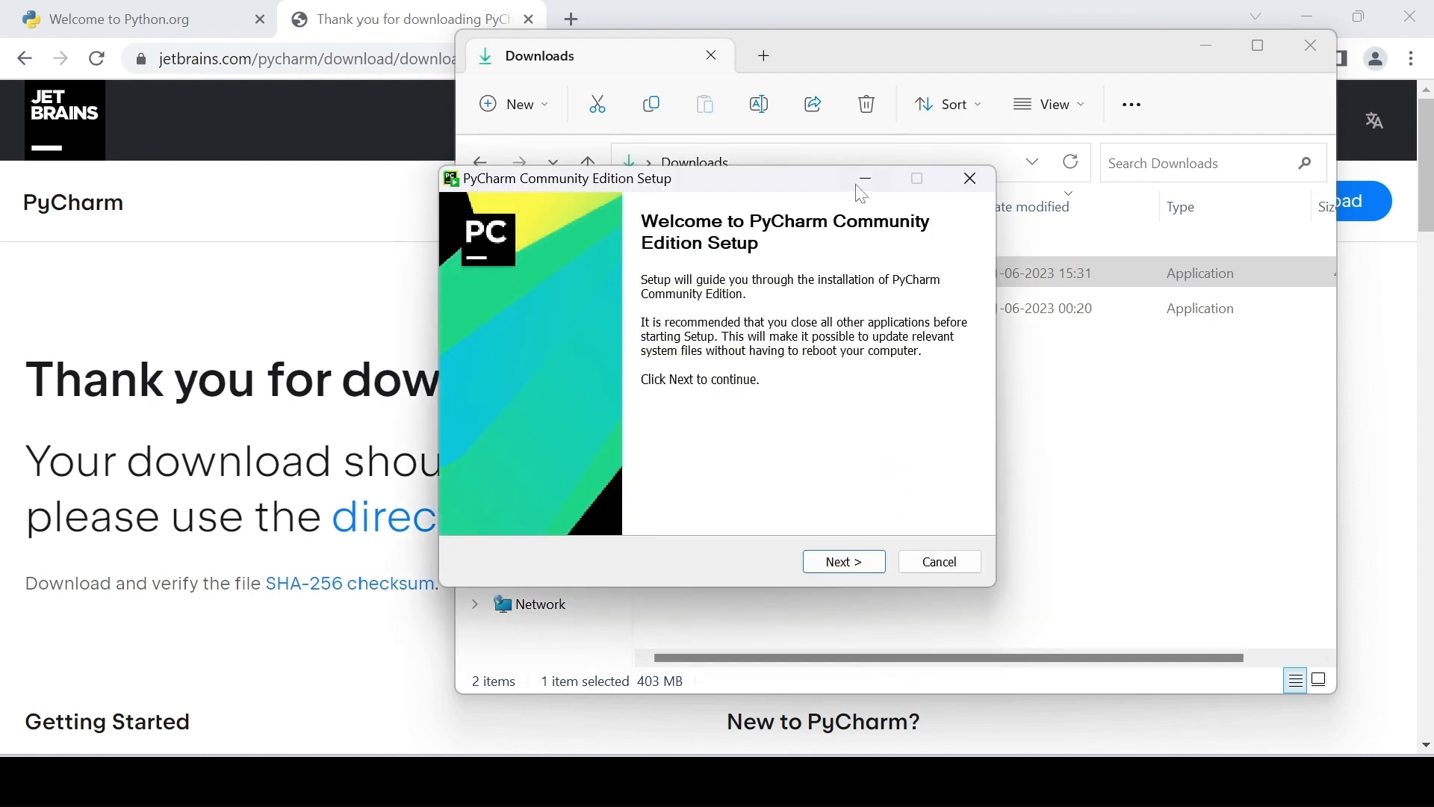
Install PyCharm in the default folder with a desktop shortcut and "bin" folder on the PATH, and finish with manual reboot later
left_click(843, 564)
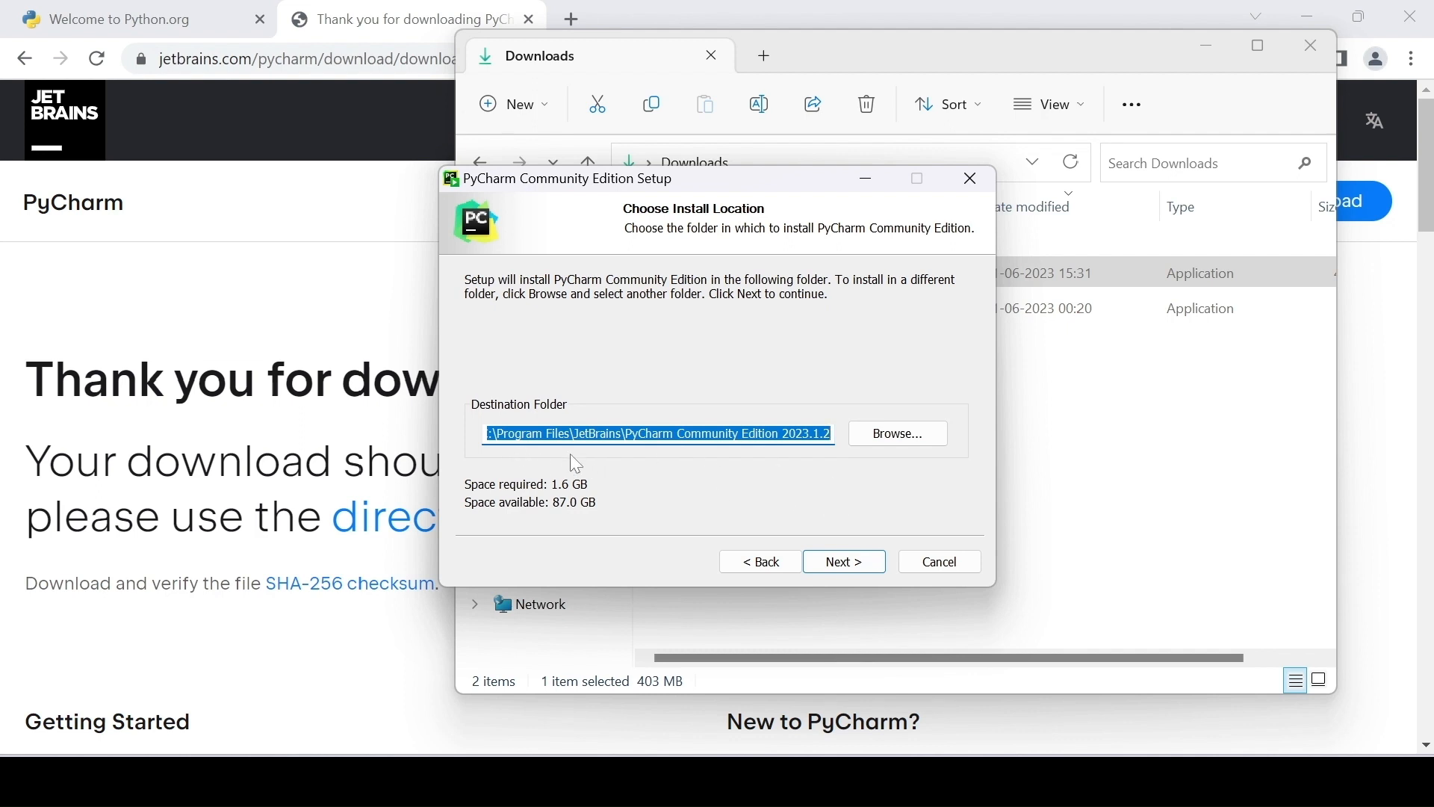
left_click(851, 569)
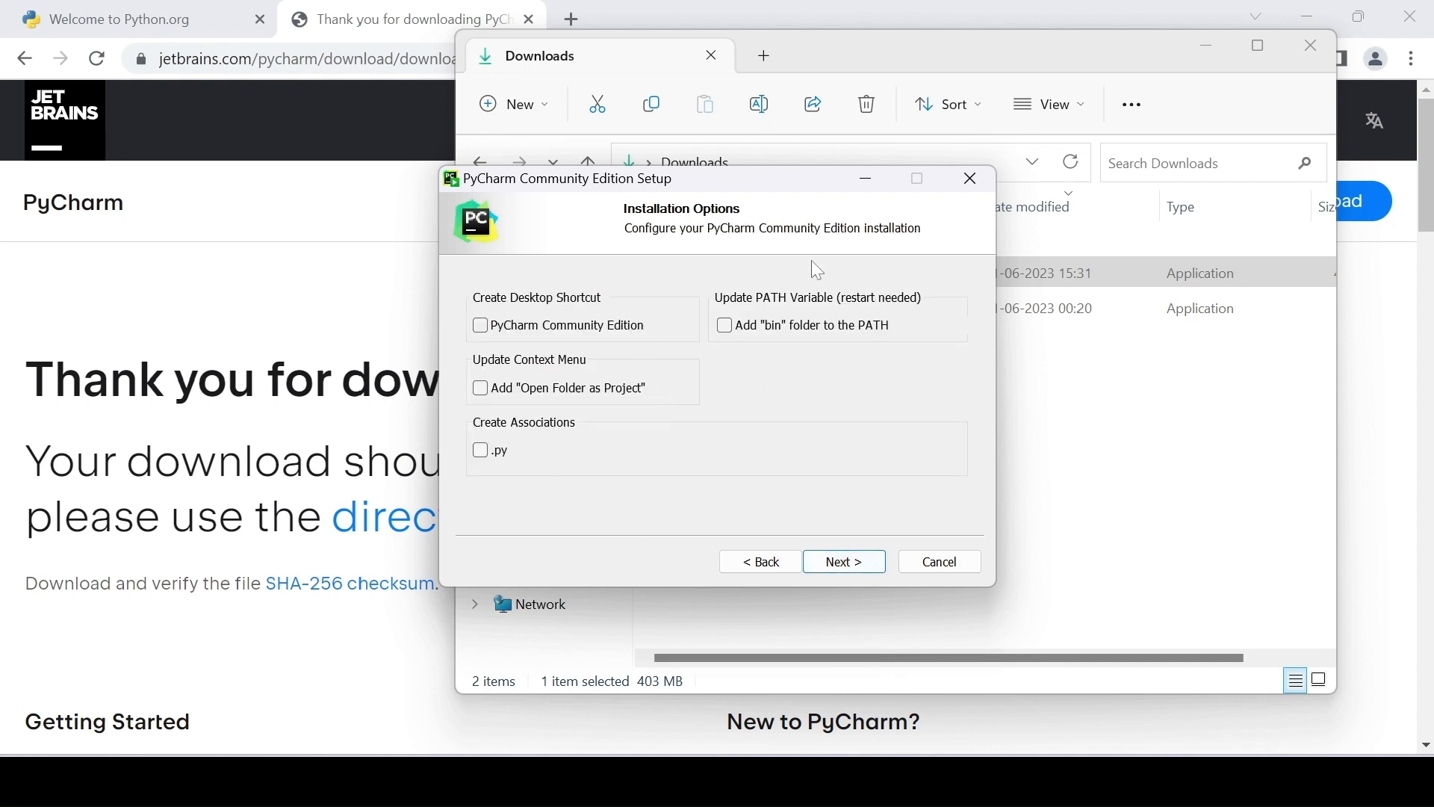
left_click(481, 326)
left_click(726, 328)
left_click(839, 559)
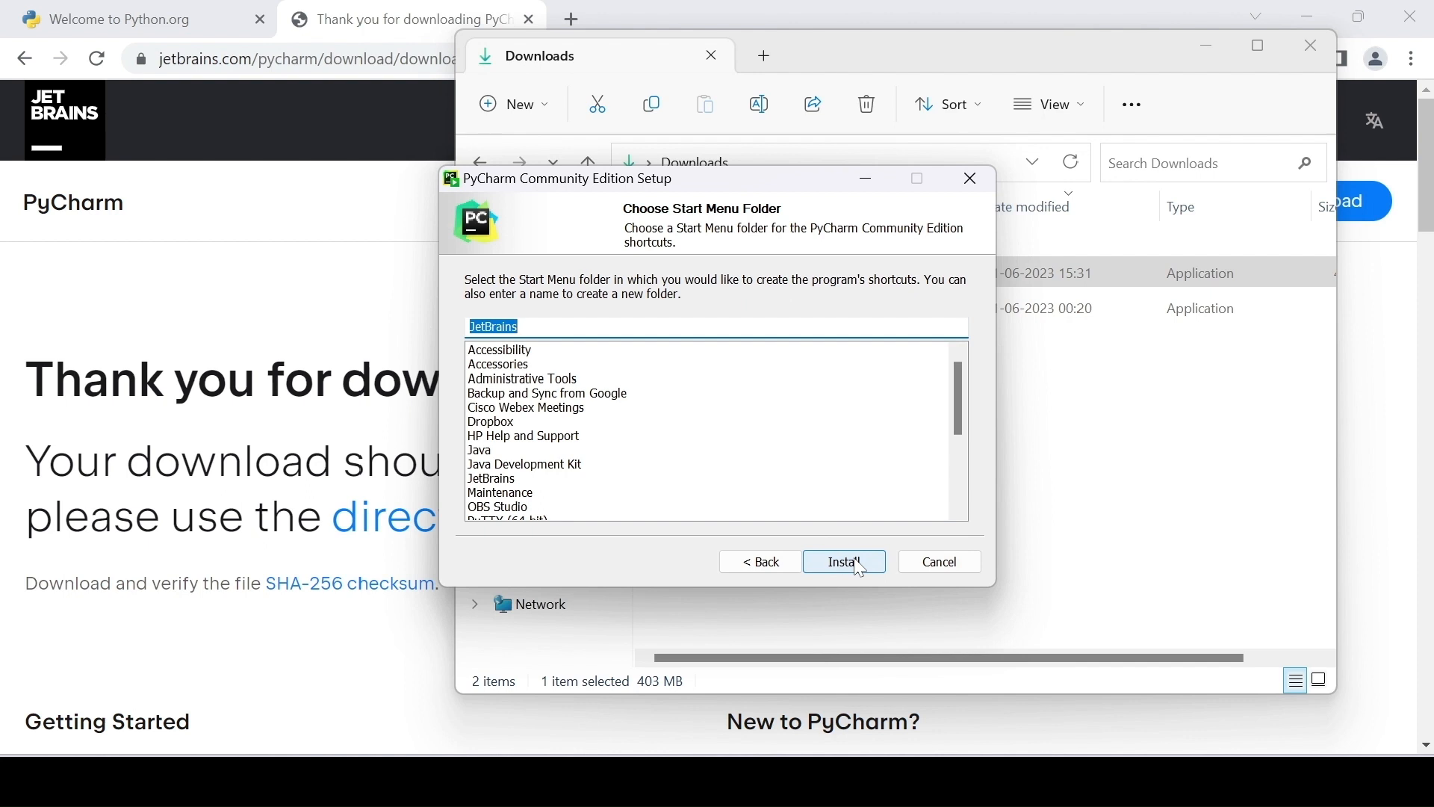
left_click(855, 563)
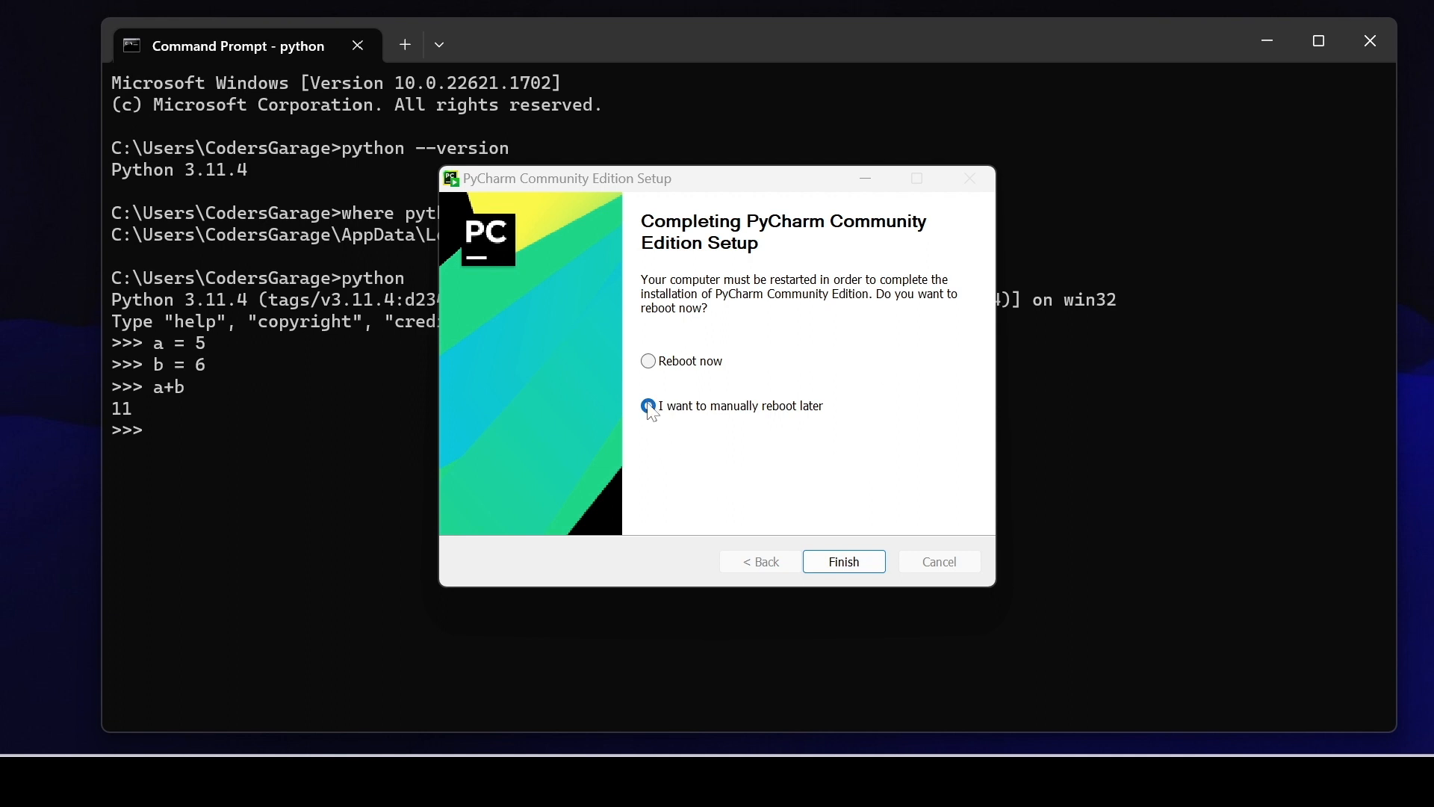
left_click(853, 565)
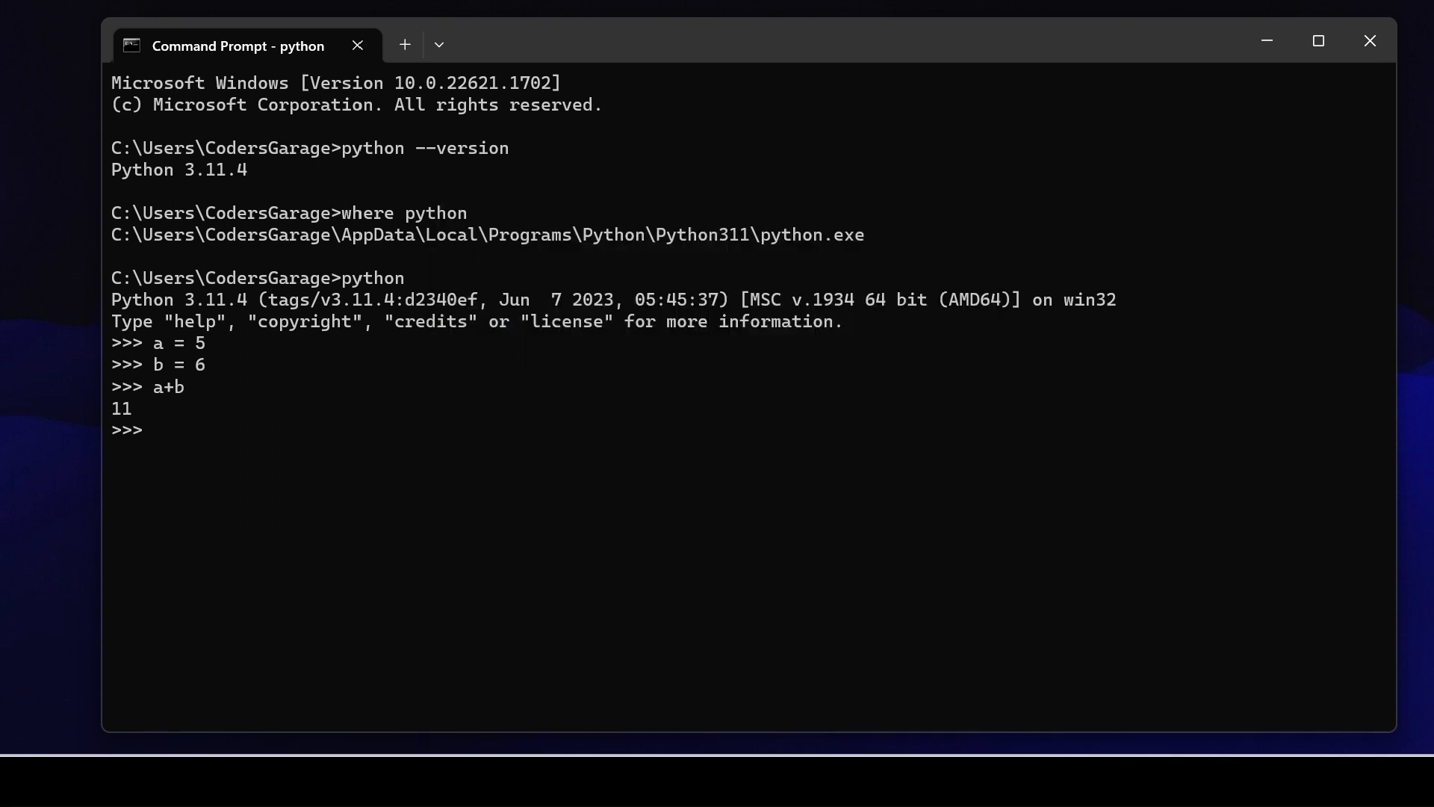
Find PyCharm Community Edition 2023.1.2 through Windows search and launch it
key("super")
type("pych")
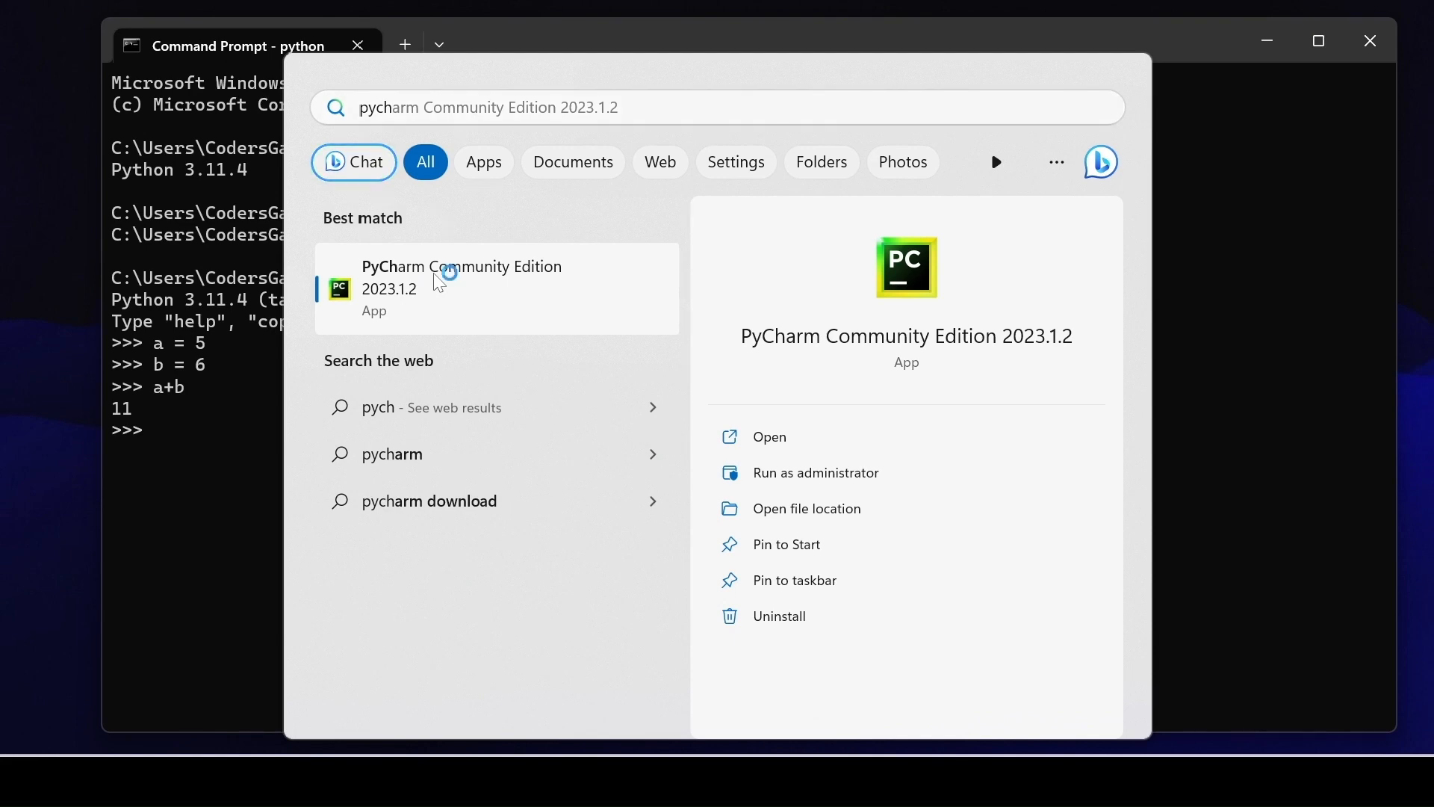
left_click(442, 273)
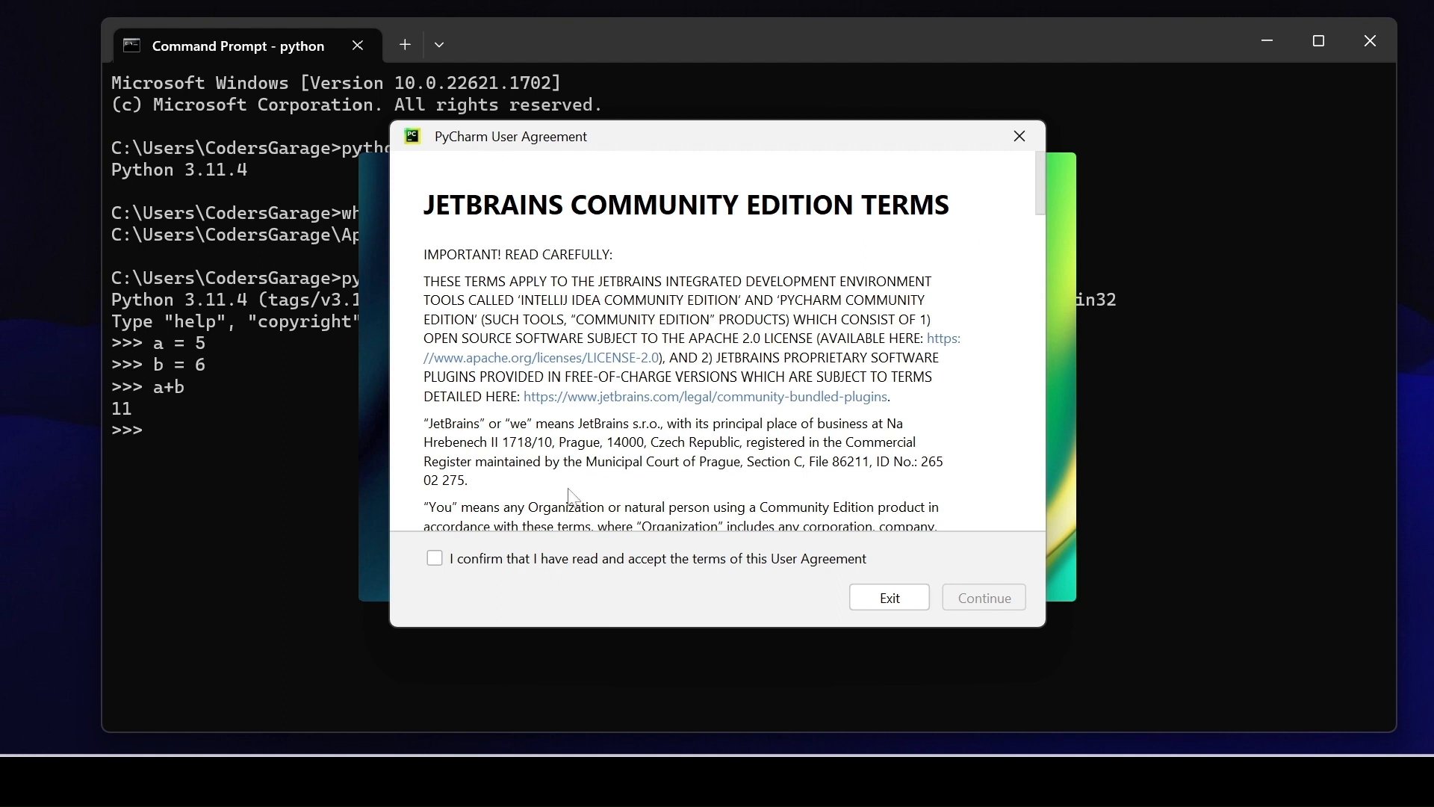
Accept the PyCharm User Agreement and decline sending anonymous statistics
left_click(433, 558)
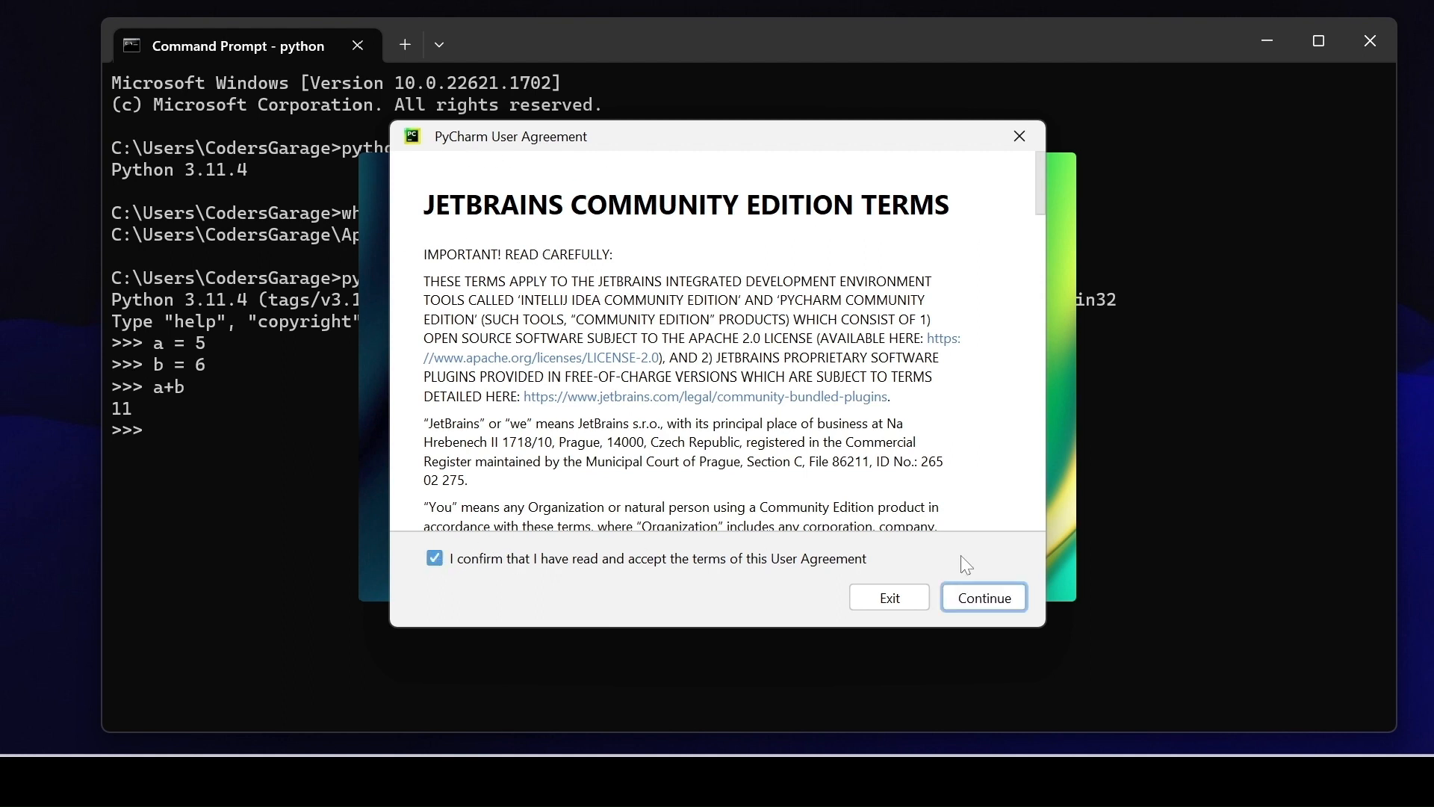
left_click(980, 602)
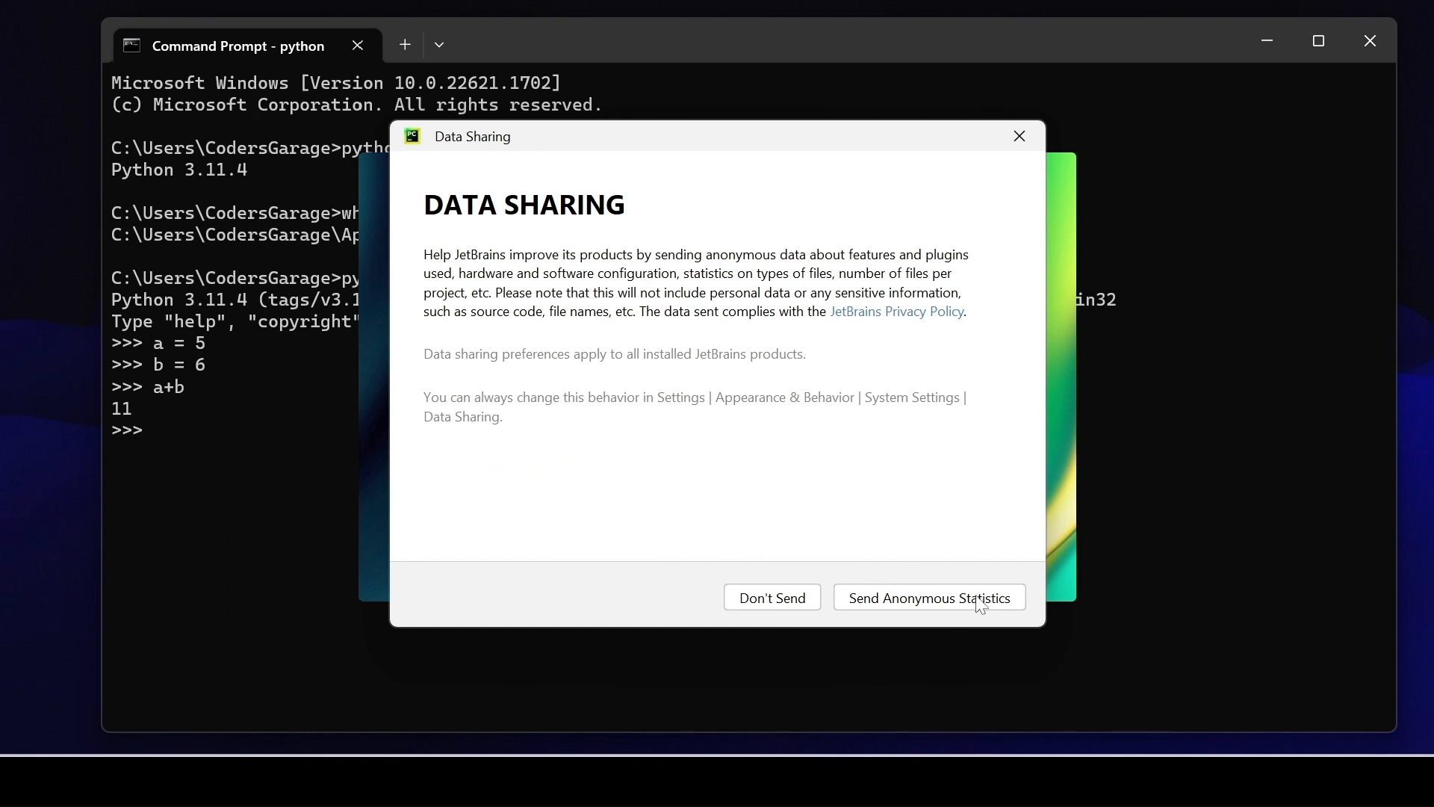
left_click(758, 602)
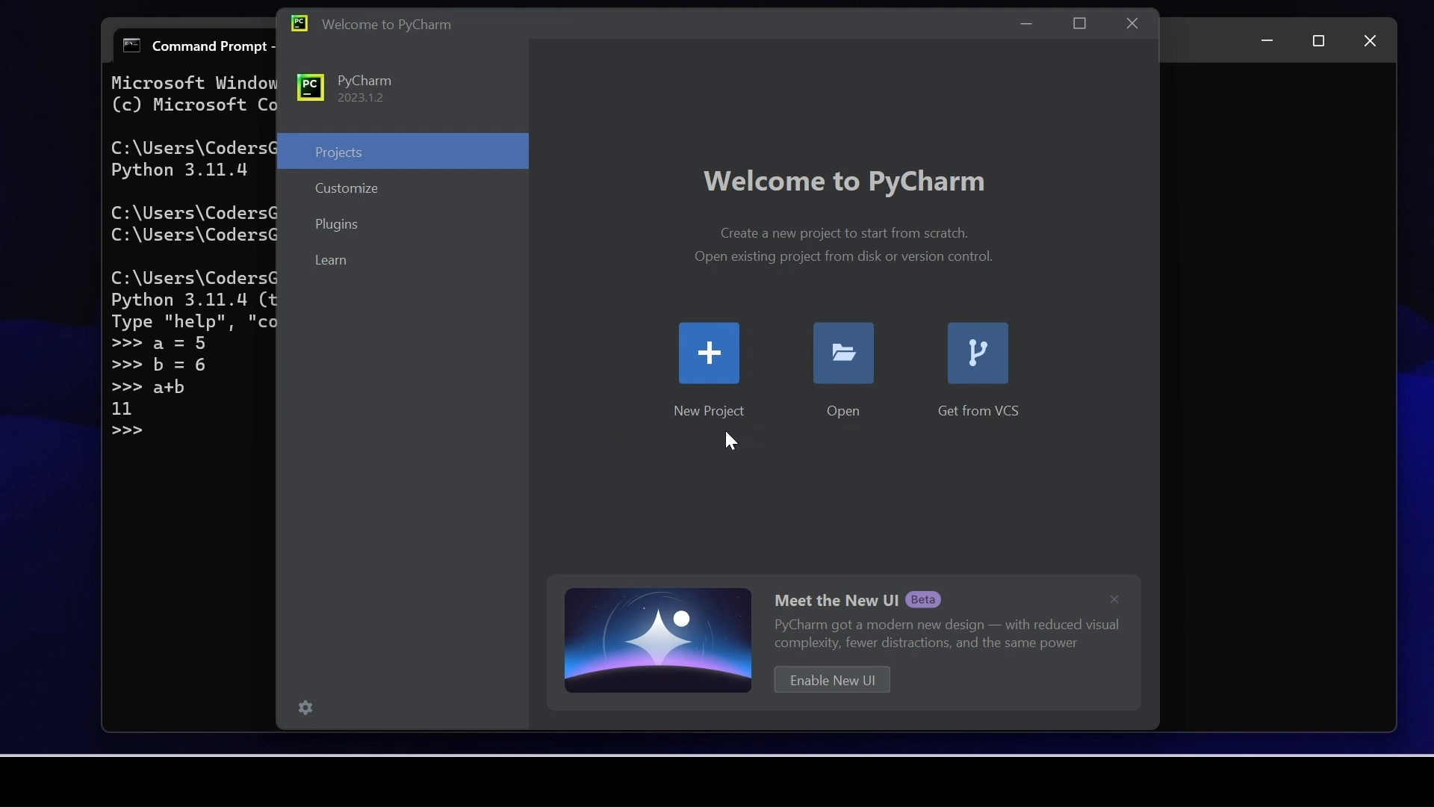
Start a new project with the Virtualenv location extended to venv\my_python_env, inheriting global site-packages and available to all projects
left_click(708, 351)
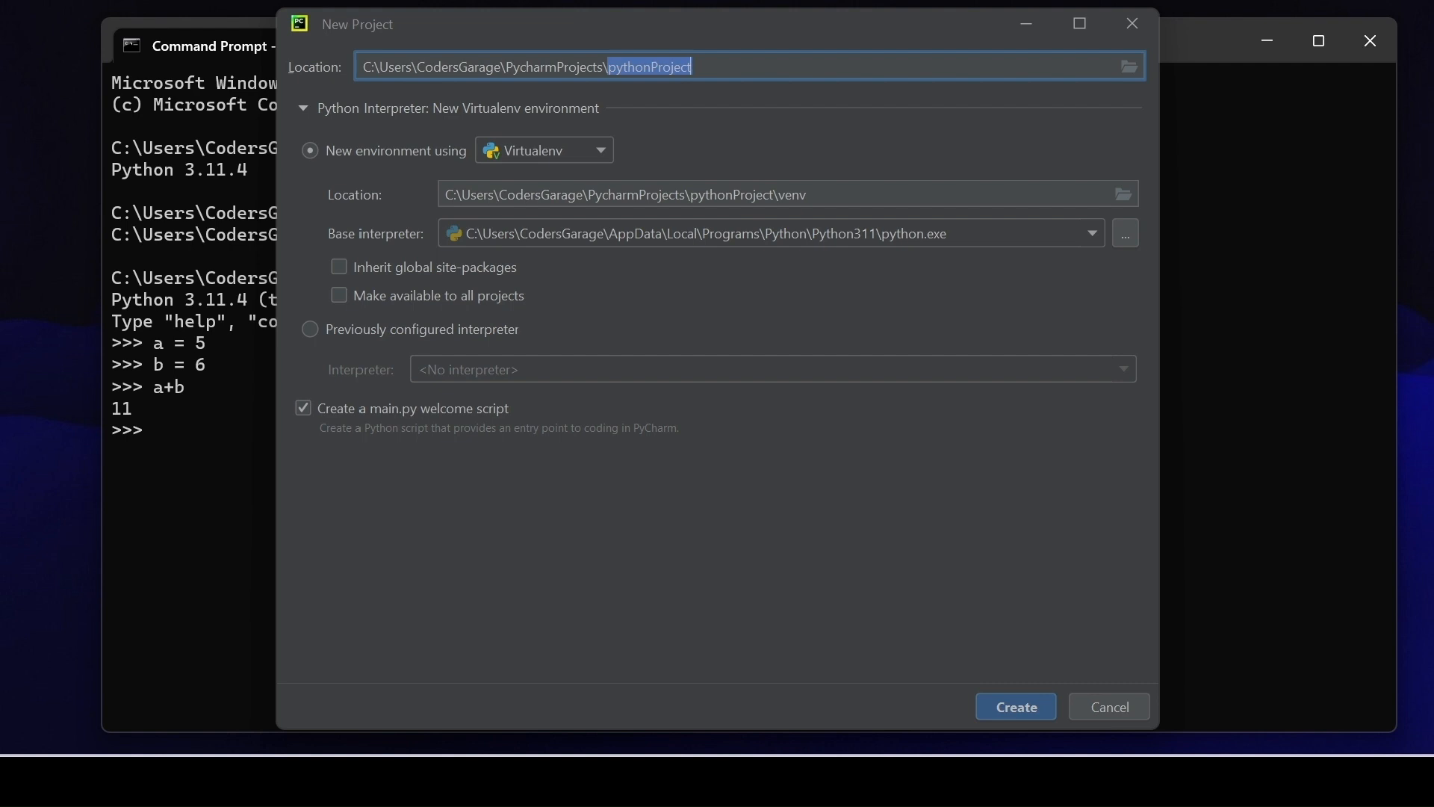
left_click(806, 195)
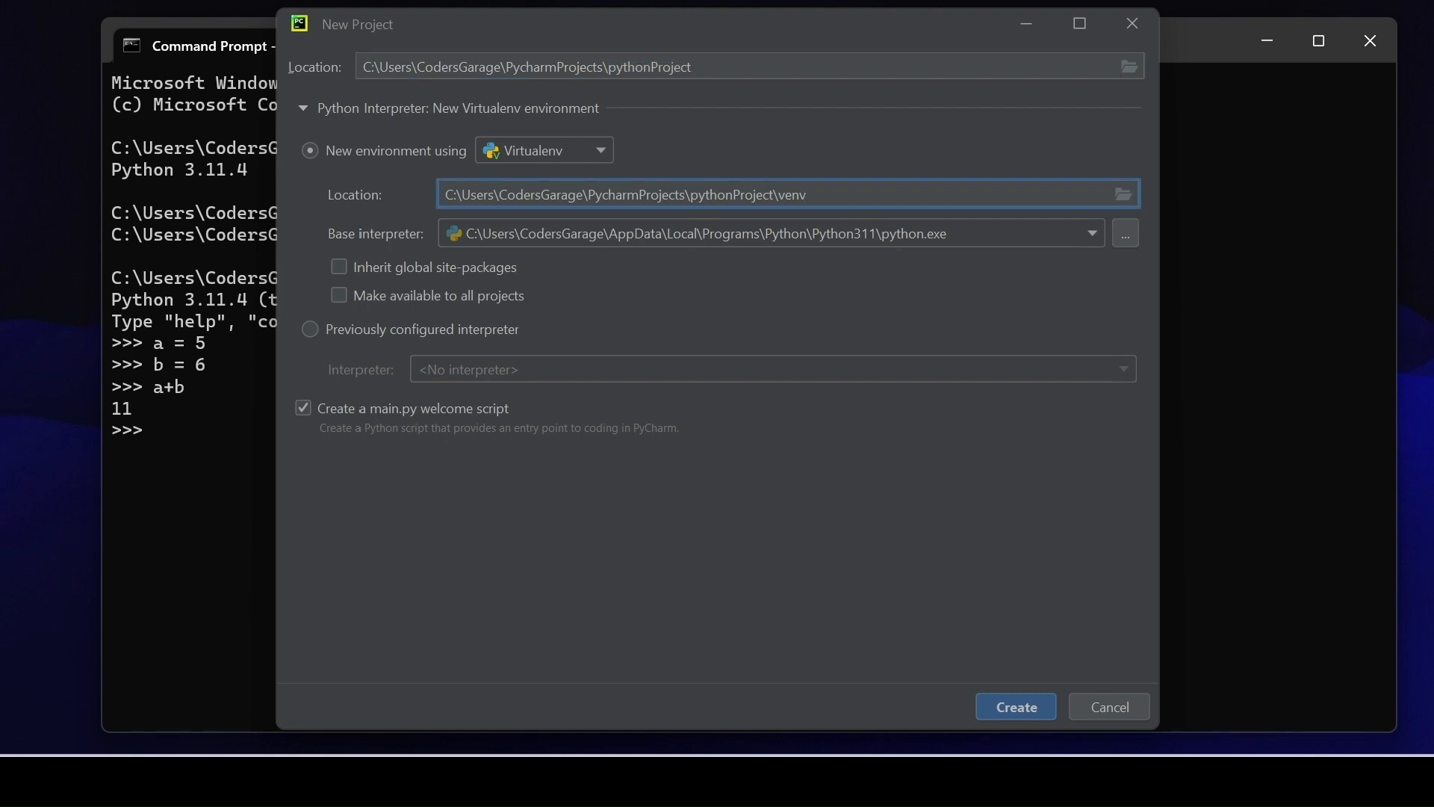
type("\\my_python_env")
left_click(345, 268)
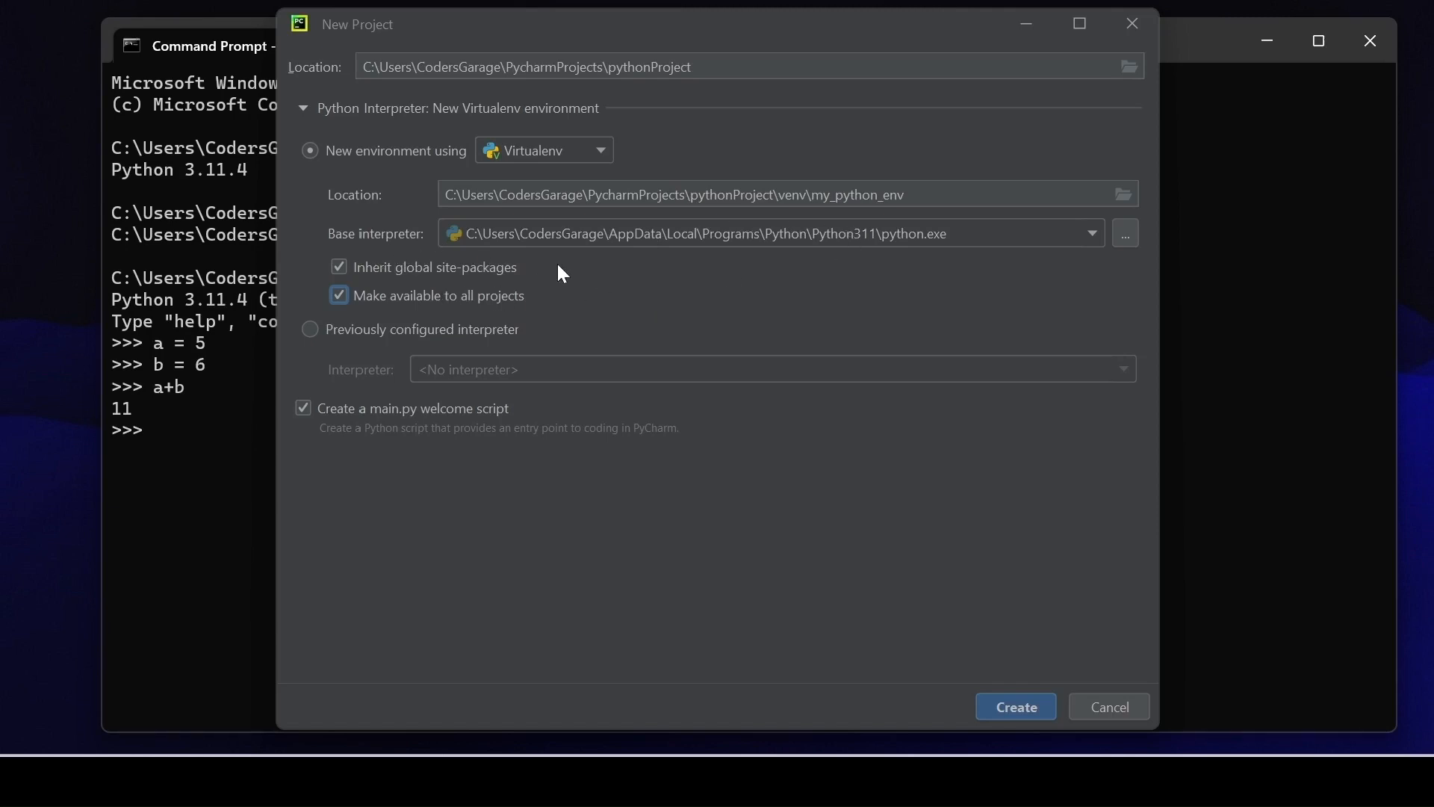
Create the project with these environment settings and open main.py from the pythonProject folder
left_click(1013, 708)
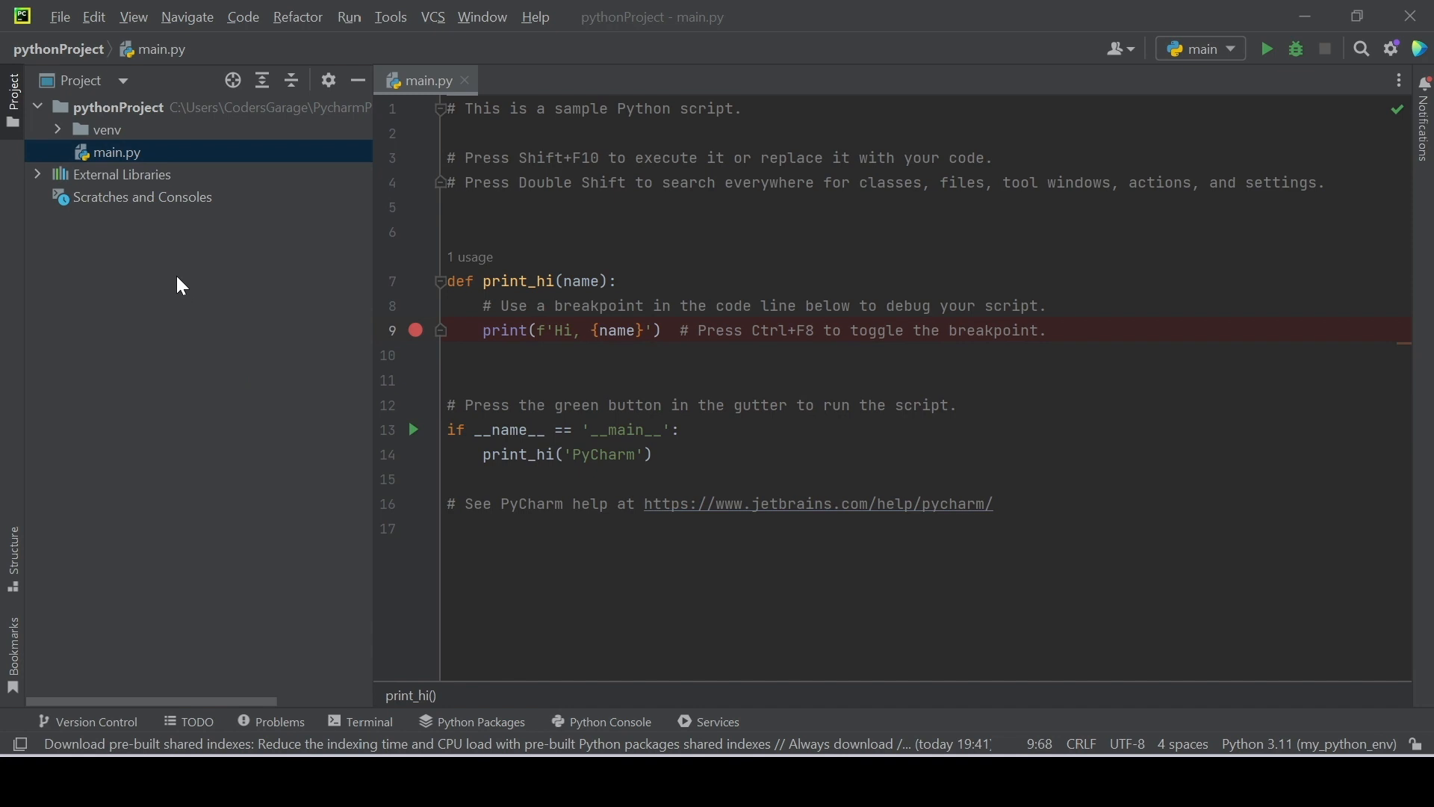
left_click(135, 107)
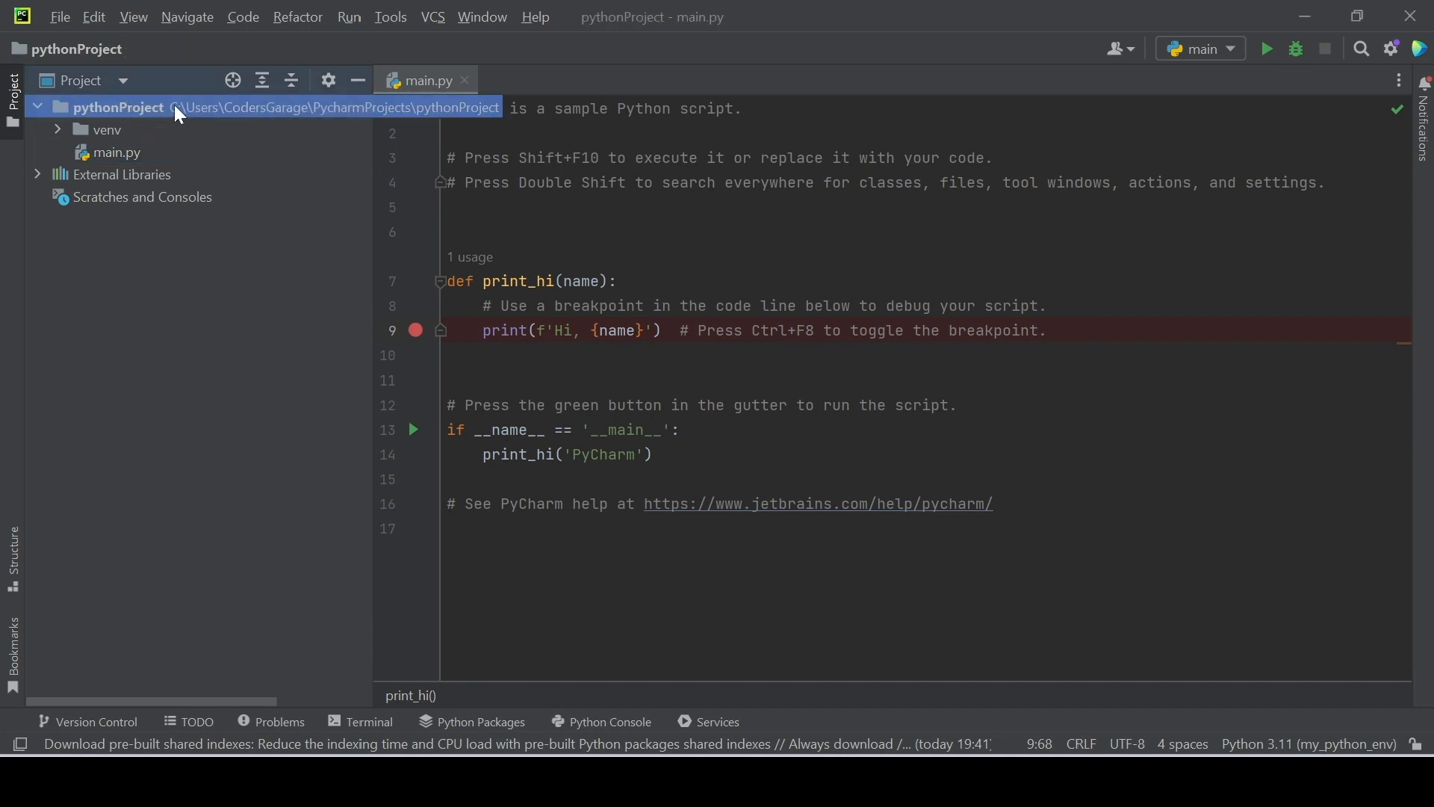
left_click(116, 156)
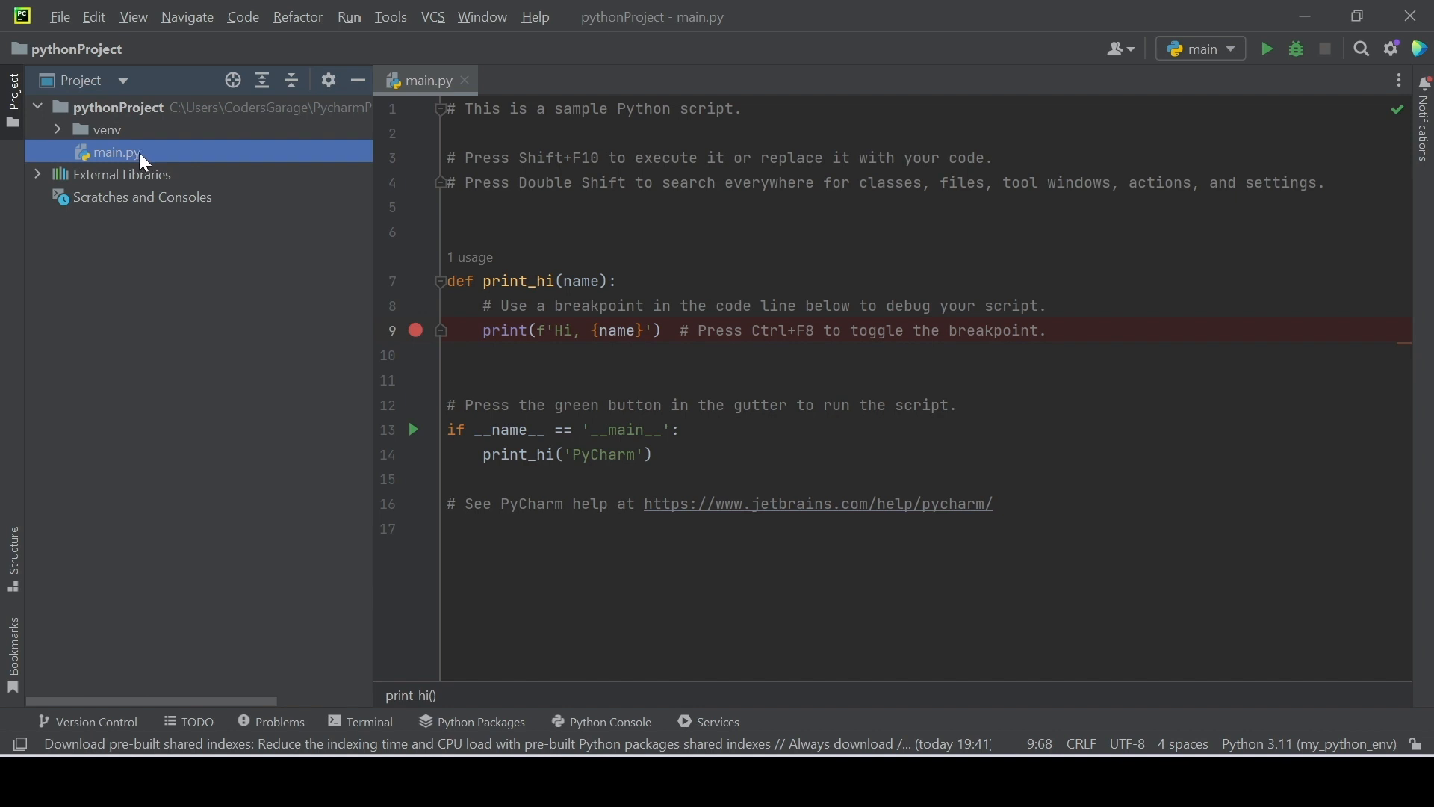
double_click(139, 152)
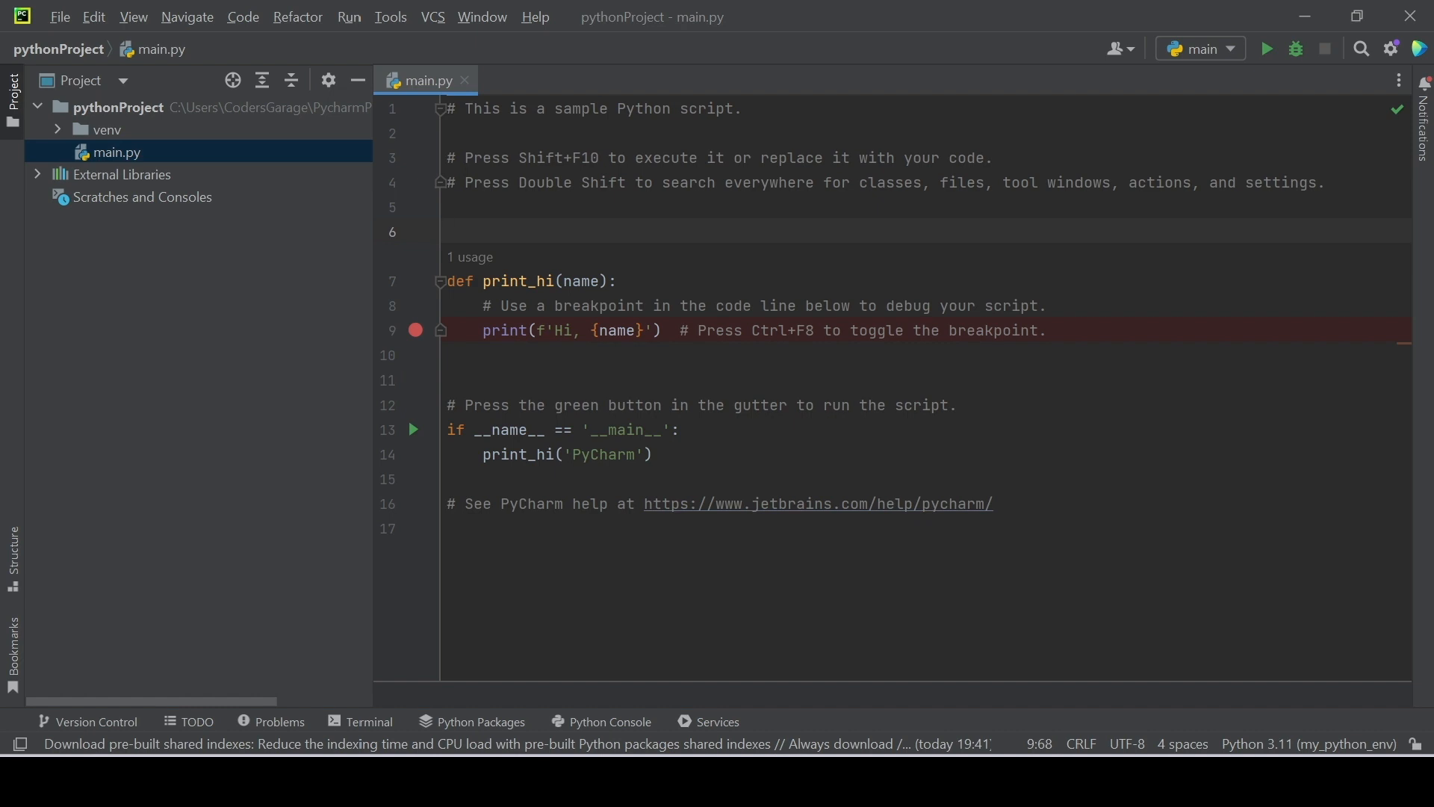
Open the Python Console in the project and minimize the Command Prompt window
left_click(581, 728)
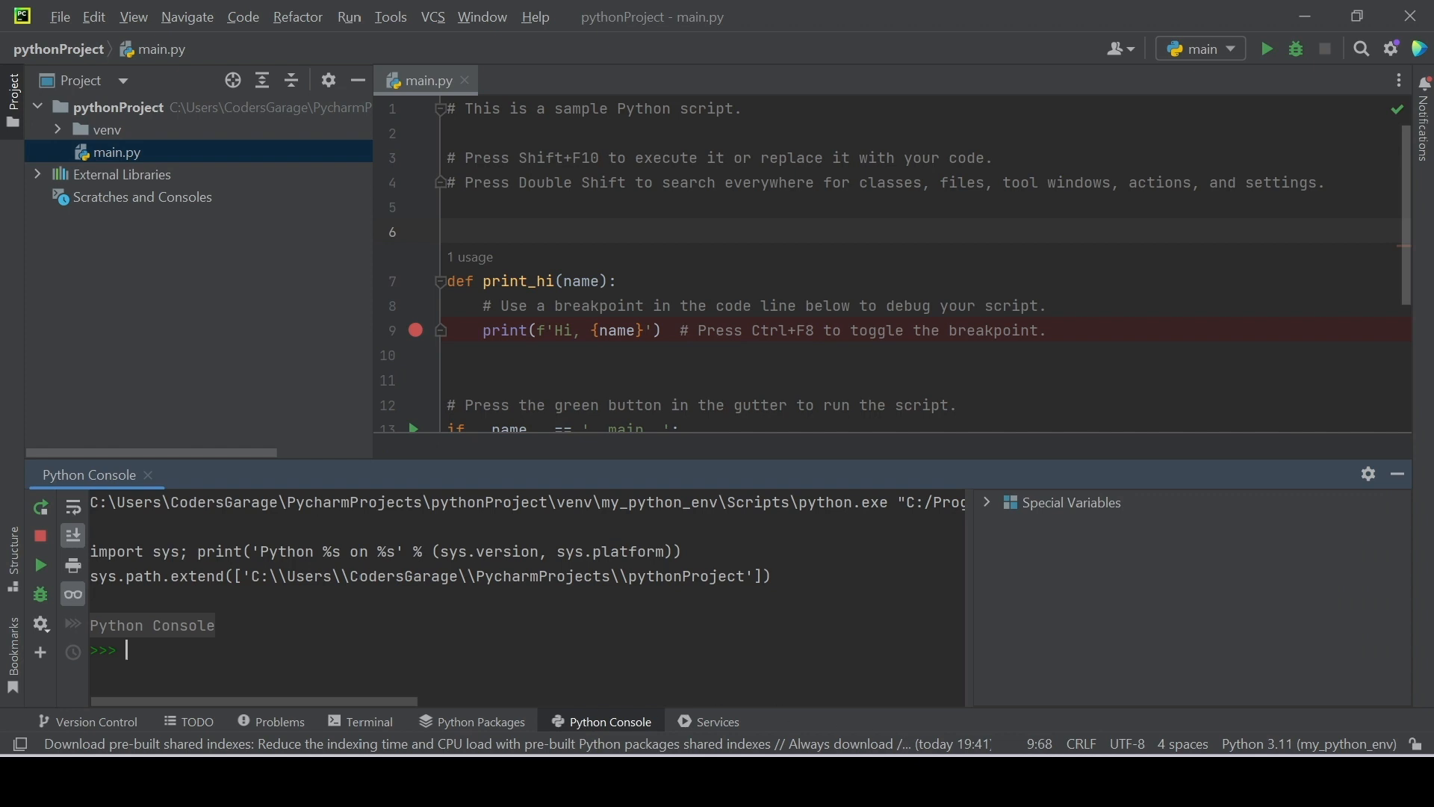
key("alt+Tab")
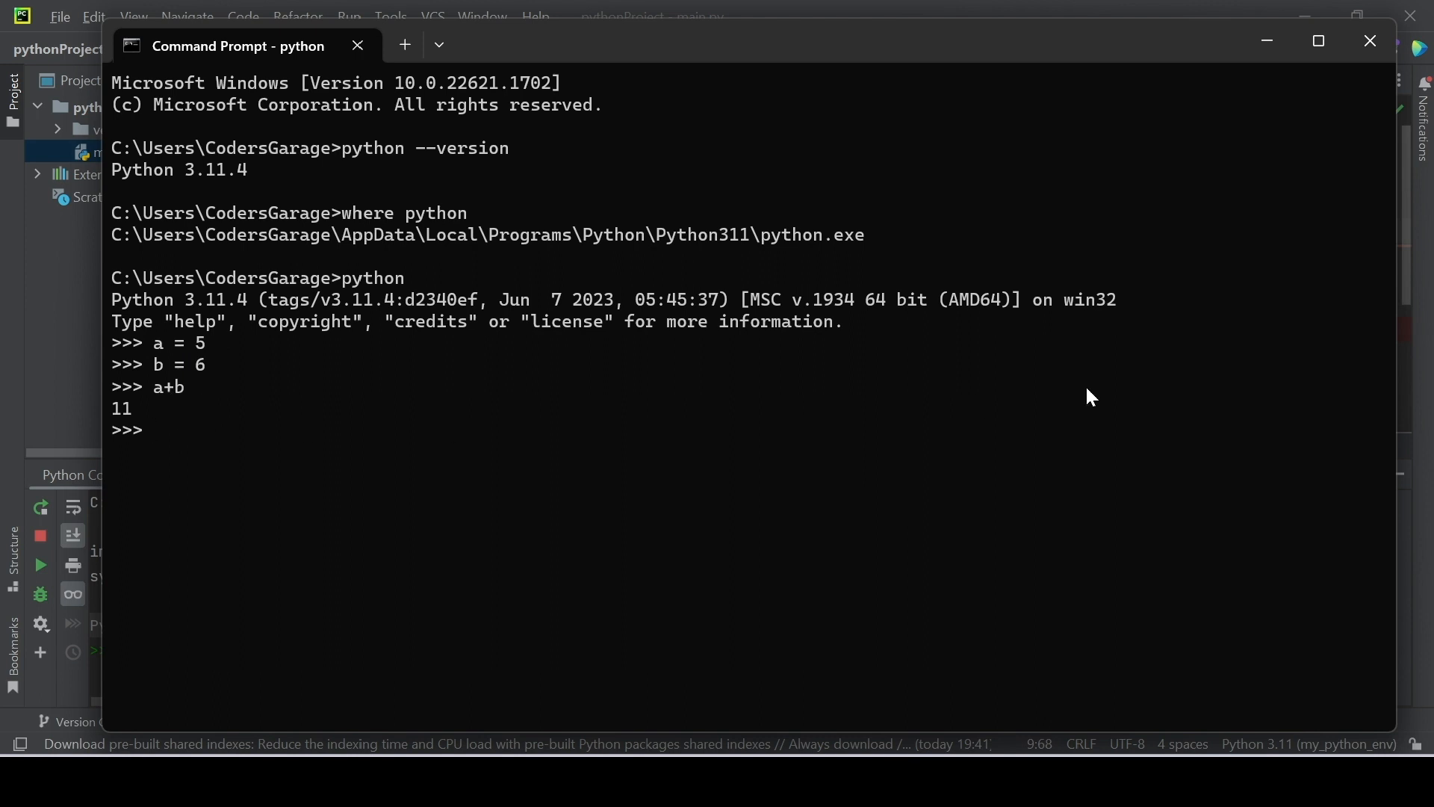
left_click(1264, 46)
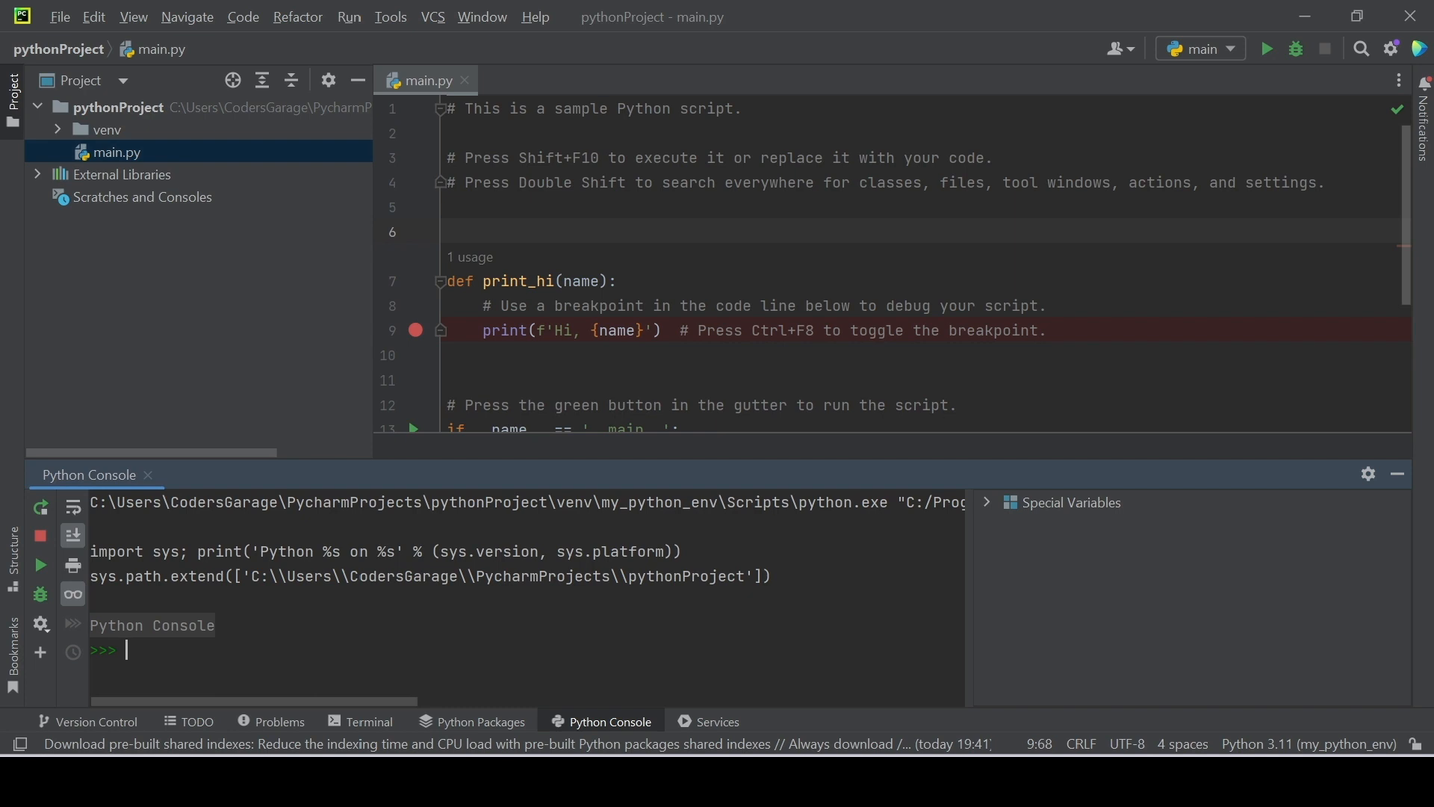
In the Python Console, assign a = 5 and b = 6, evaluate a+b, and hide the console
type("a = b")
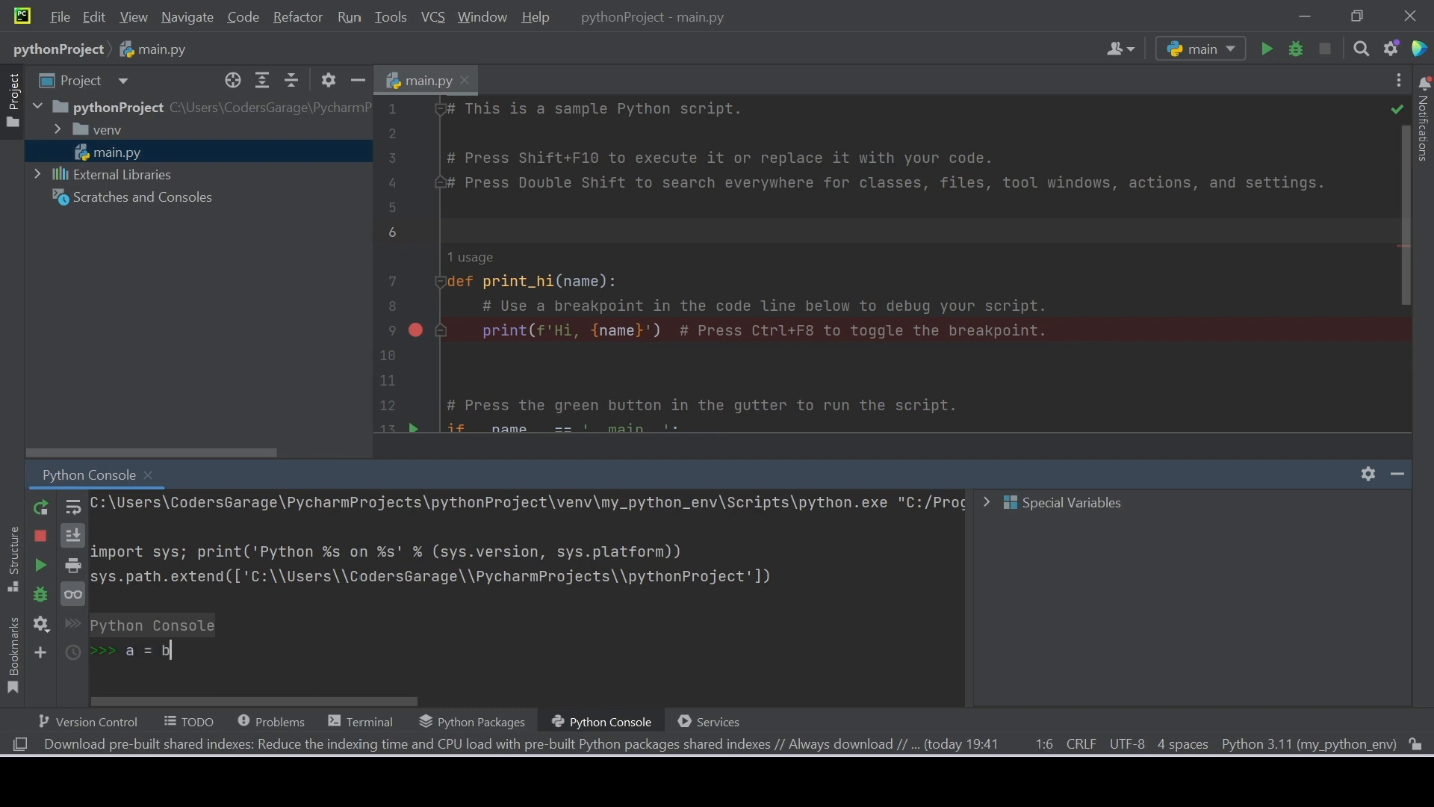
key("BackSpace")
type("5")
key("Return")
type("b = 6")
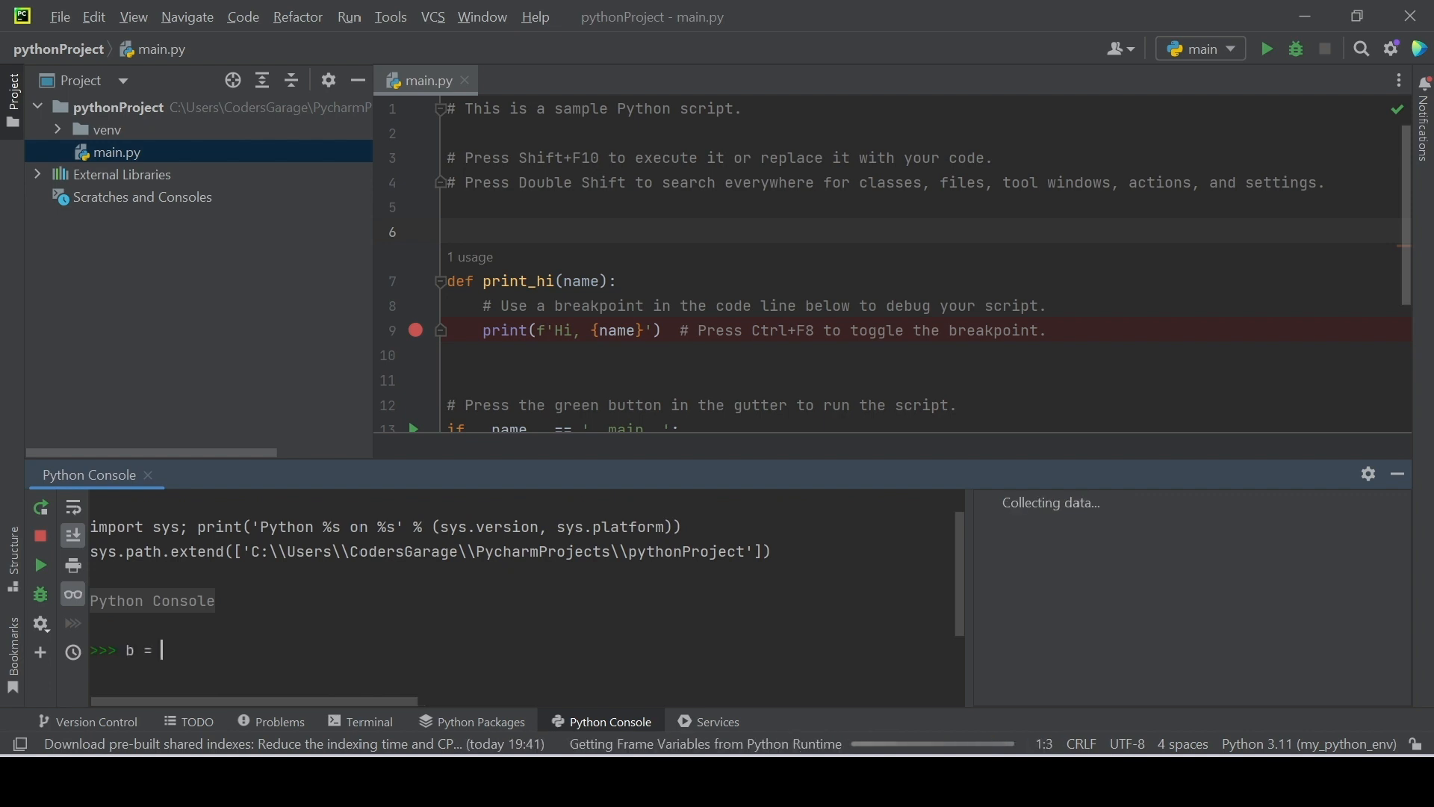
key("Return")
type("a+b")
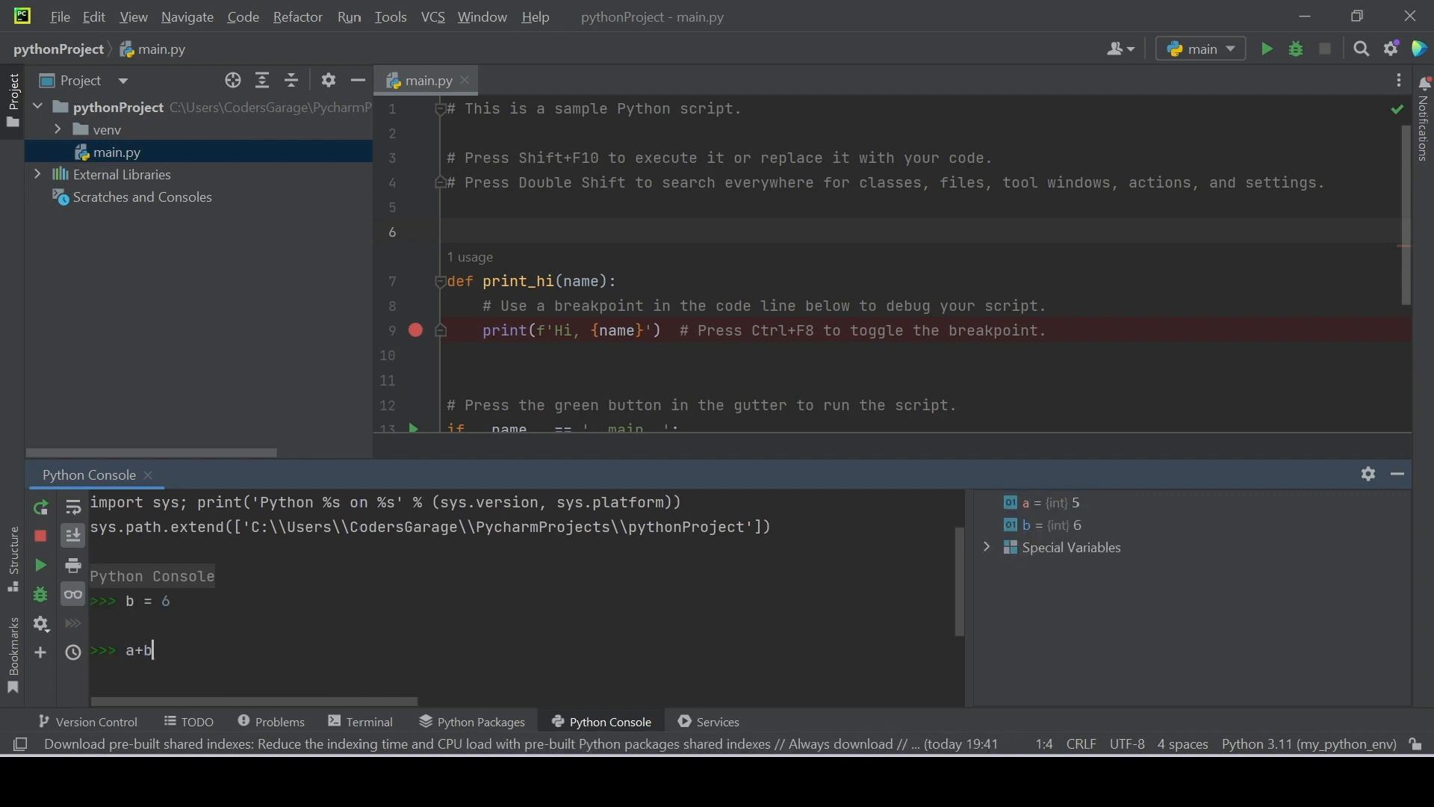
key("Return")
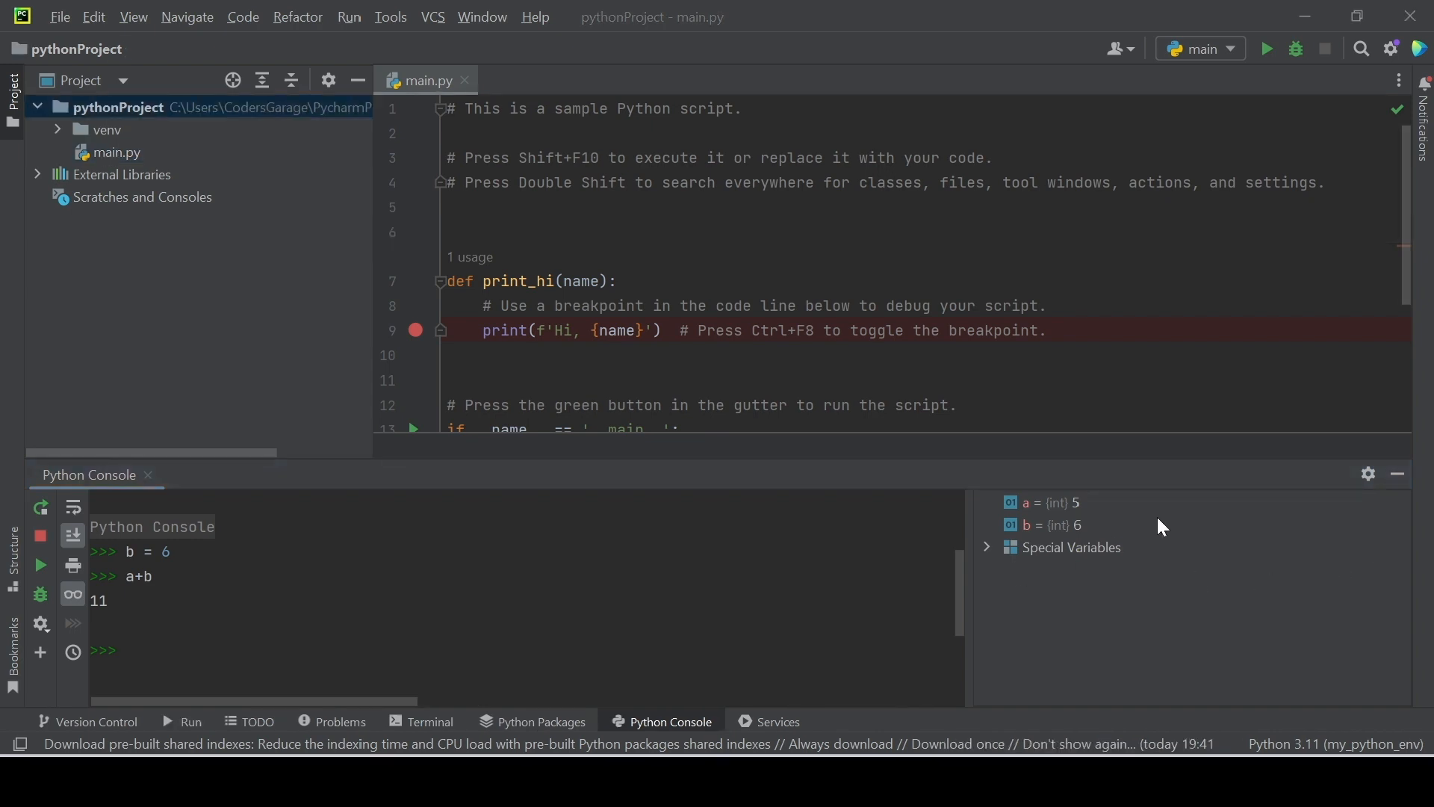
left_click(1397, 474)
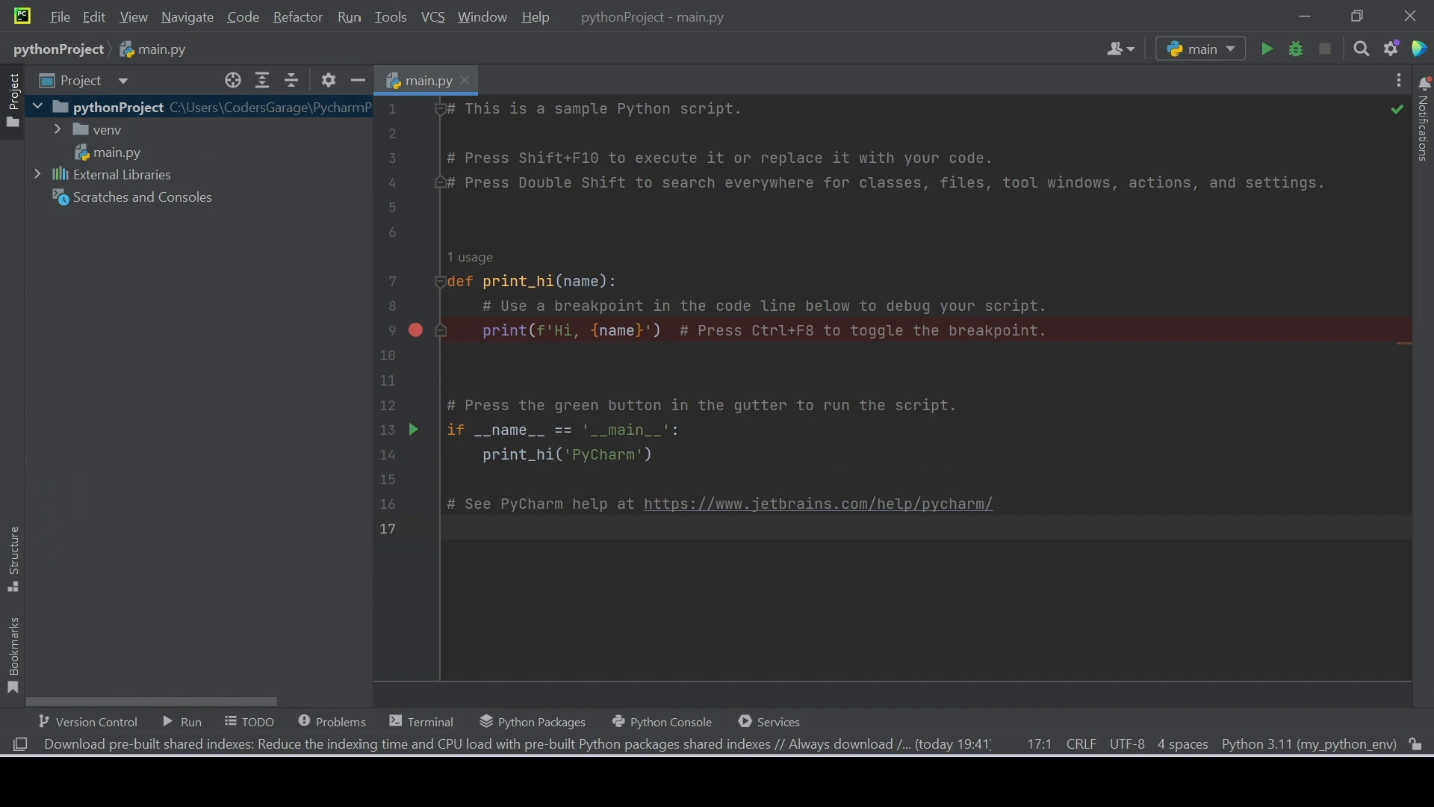
Run main.py, check its printed output line, and hide the run output
left_click(116, 151)
left_click(116, 151)
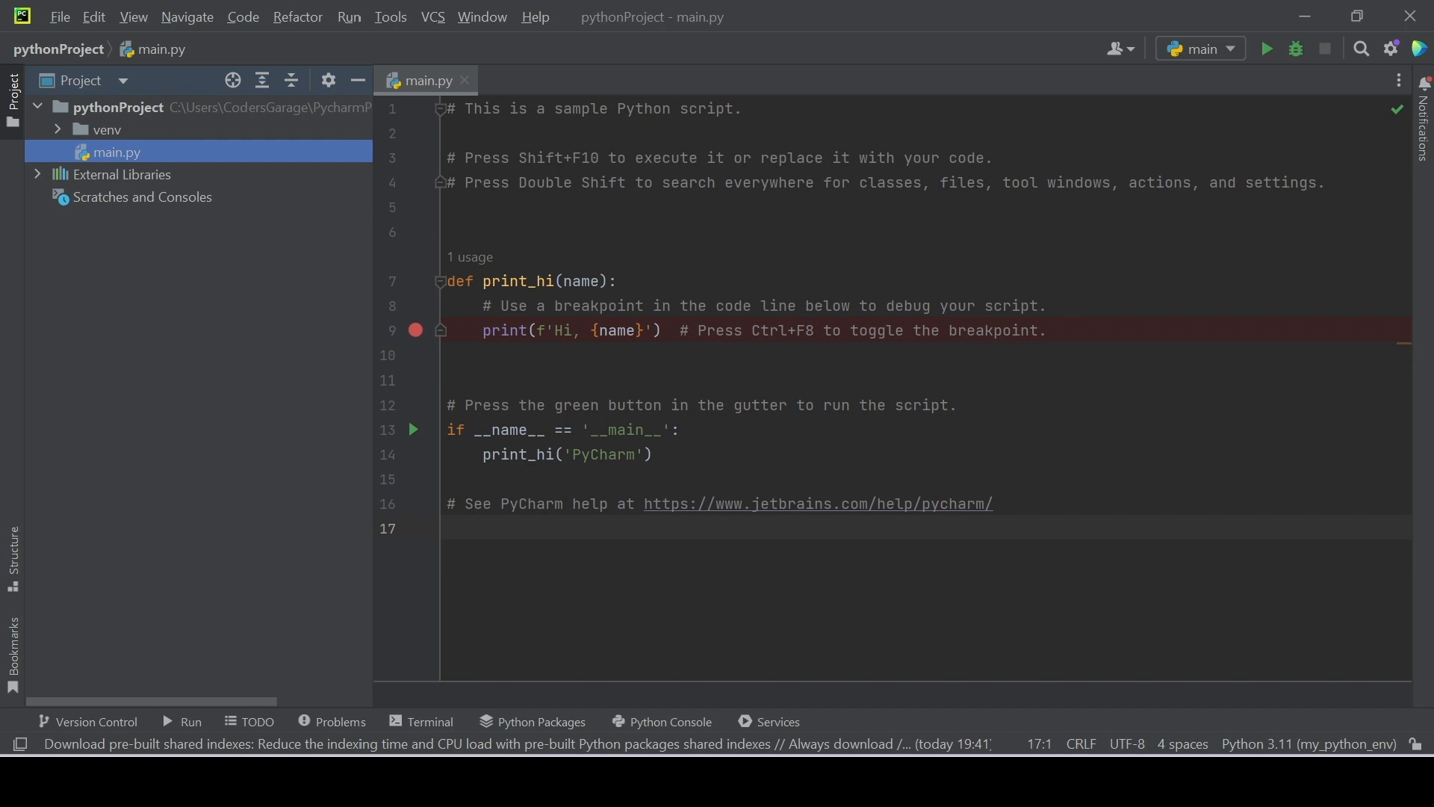
left_click(1269, 49)
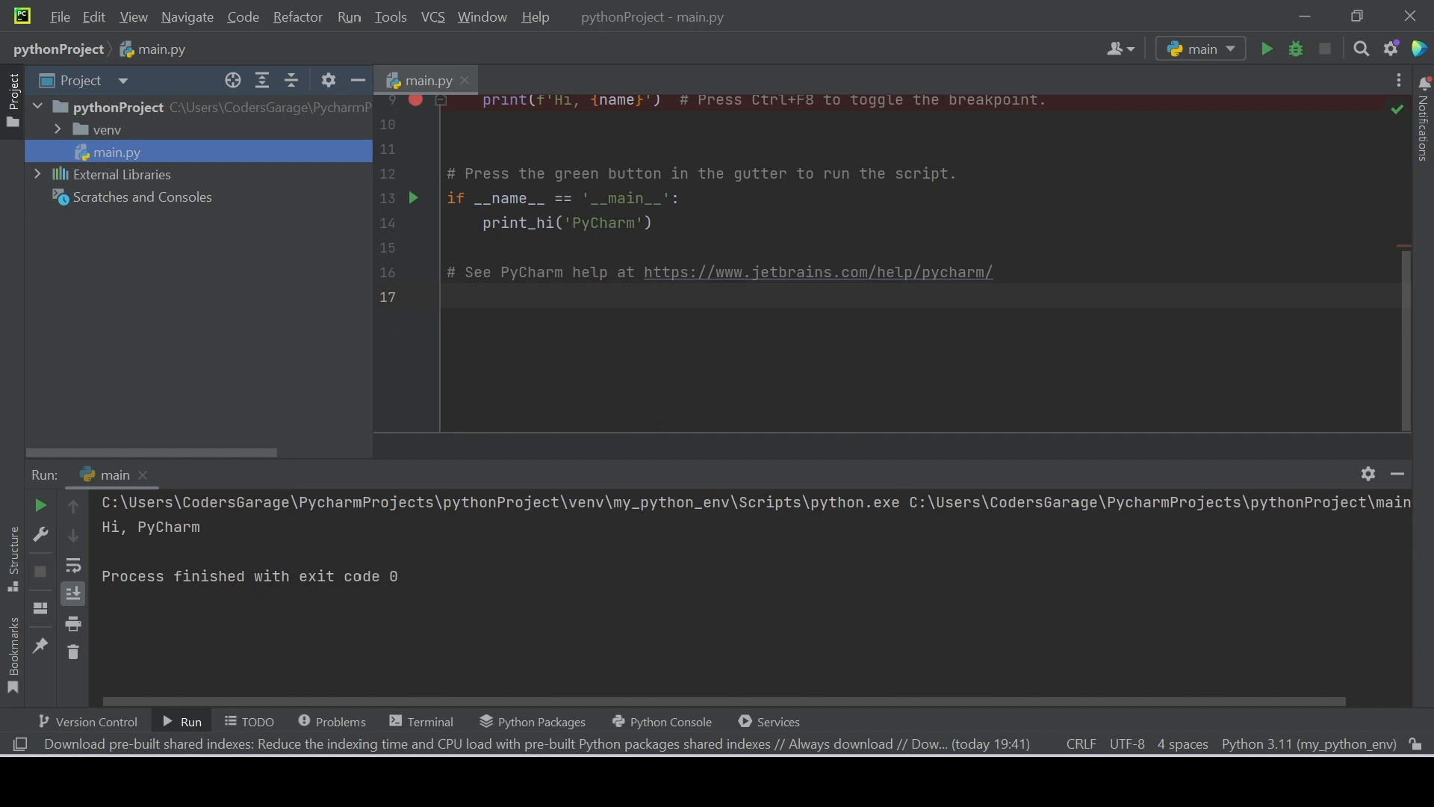
left_click_drag(201, 527, 103, 528)
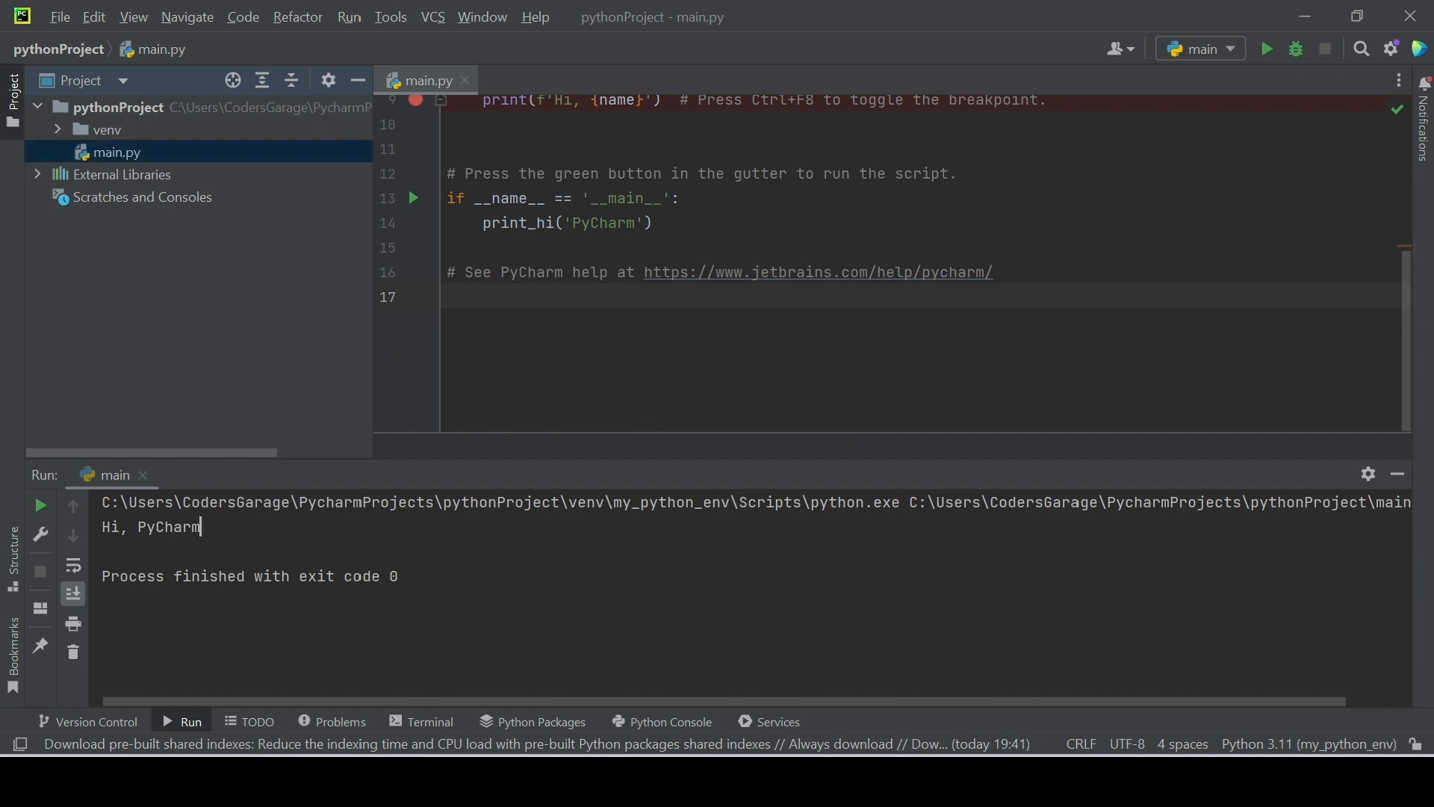
left_click(146, 551)
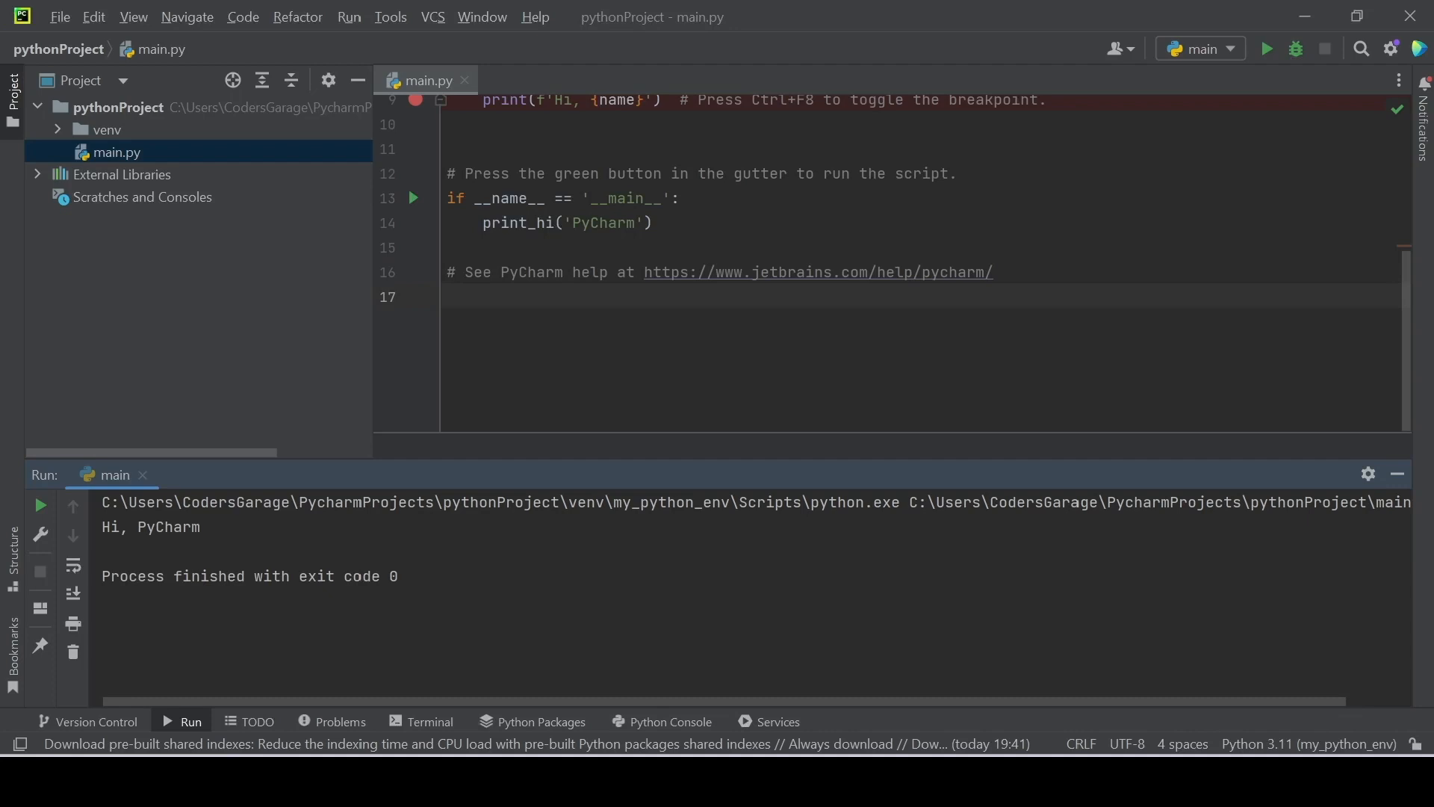
left_click(1402, 477)
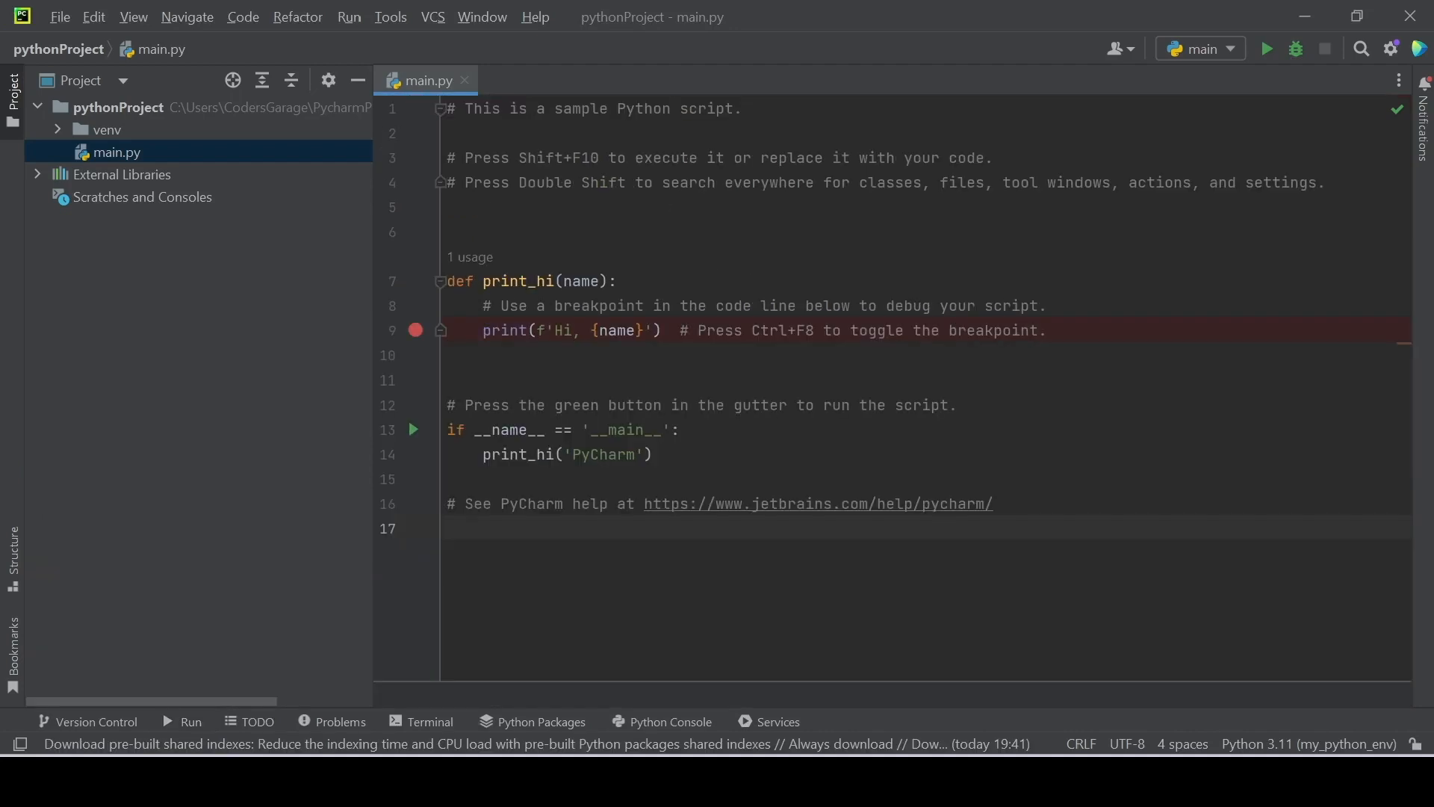
Add a new Python file named Hello_World to the pythonProject folder
left_click(124, 106)
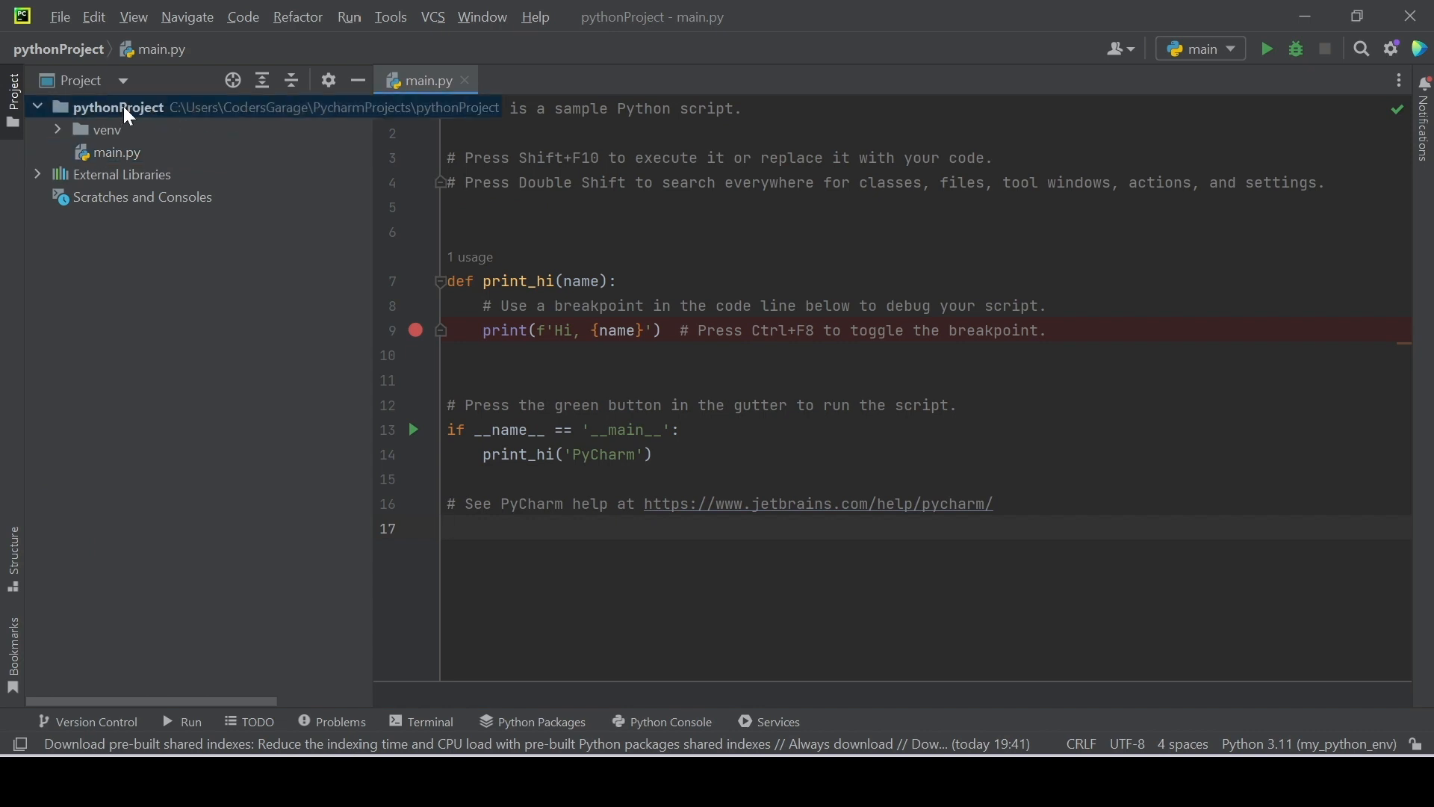
right_click(123, 106)
mouse_move(154, 121)
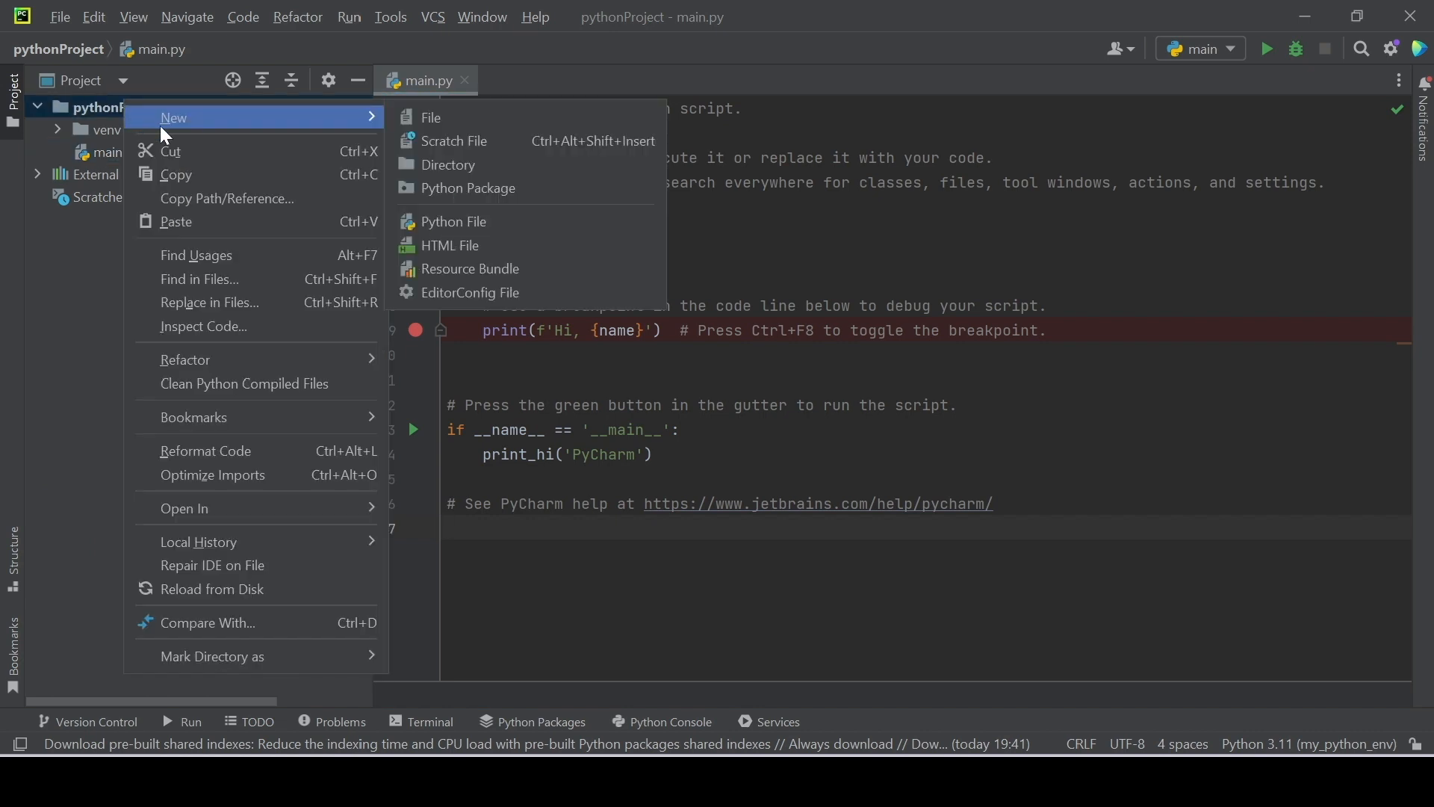
left_click(485, 221)
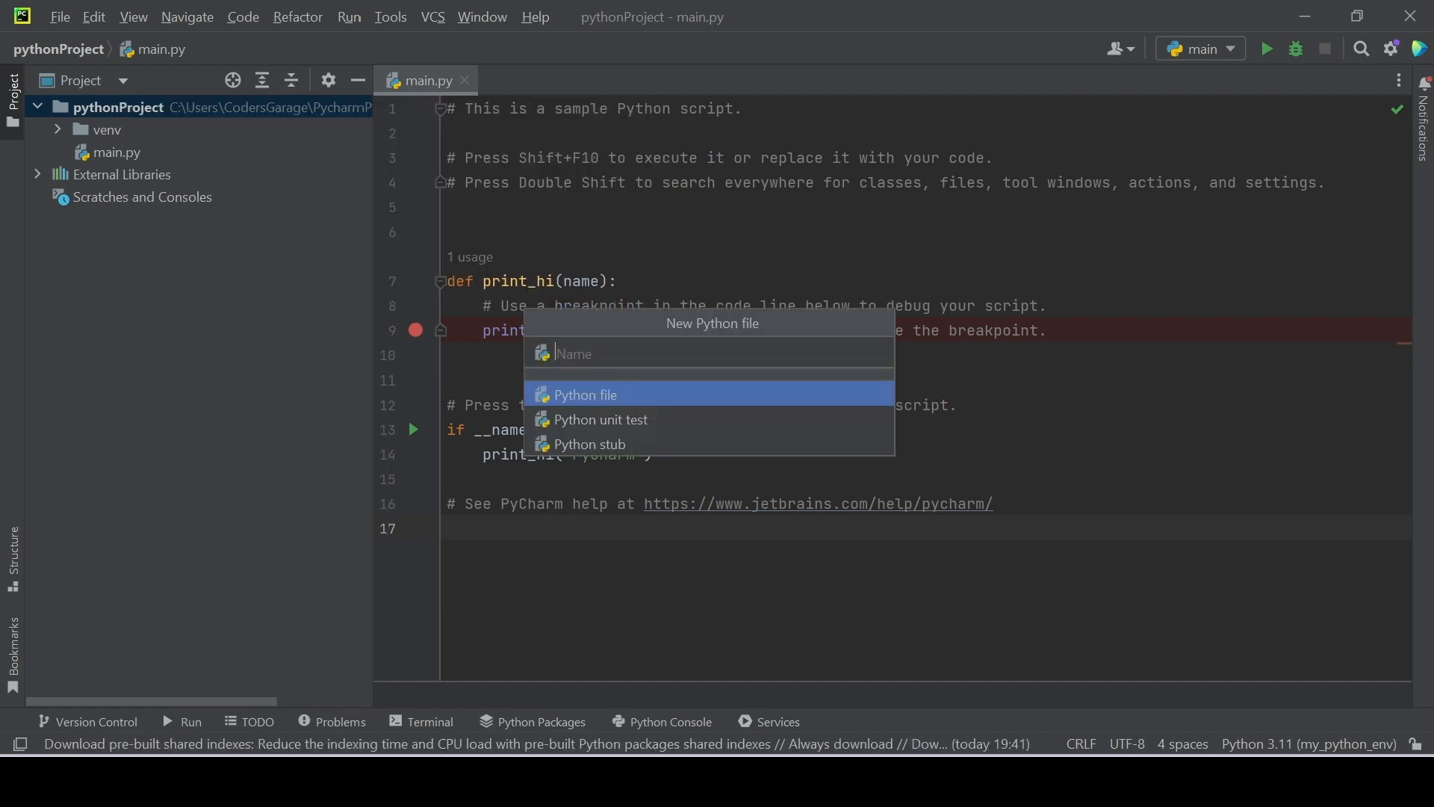
type("Hello_World")
key("Return")
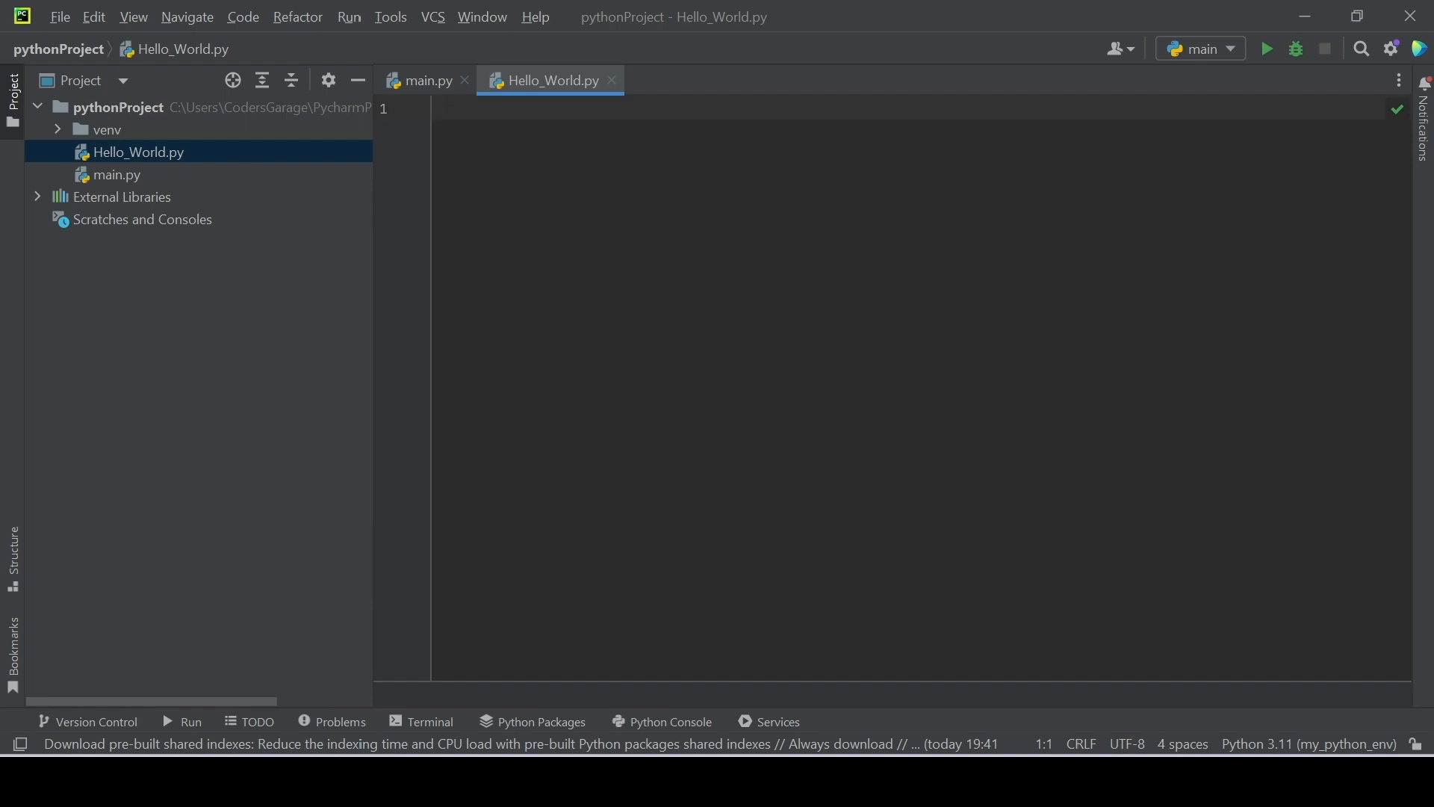
Write the statement print('Hello World') in Hello_World.py
type("pri")
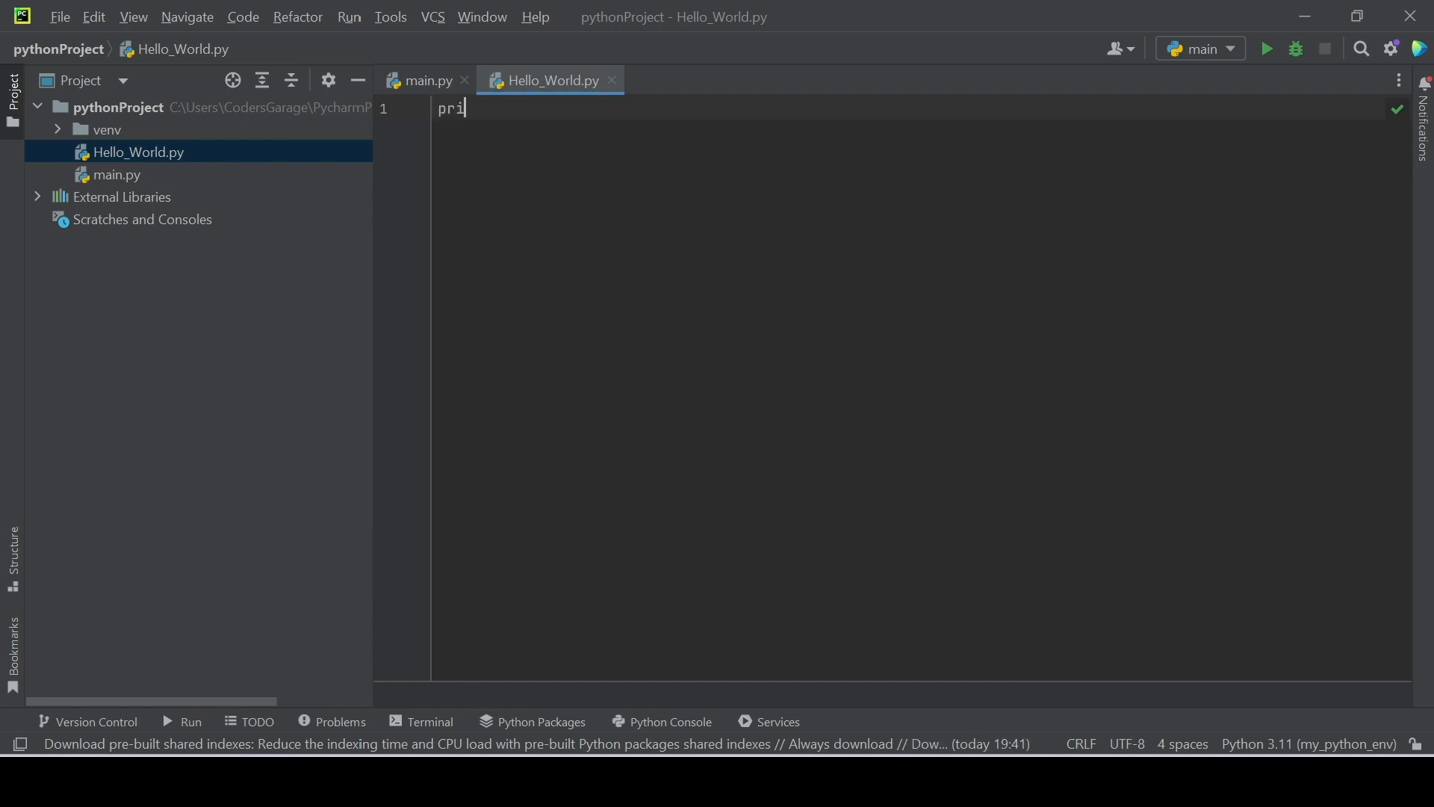
type("nt('Hello Worl")
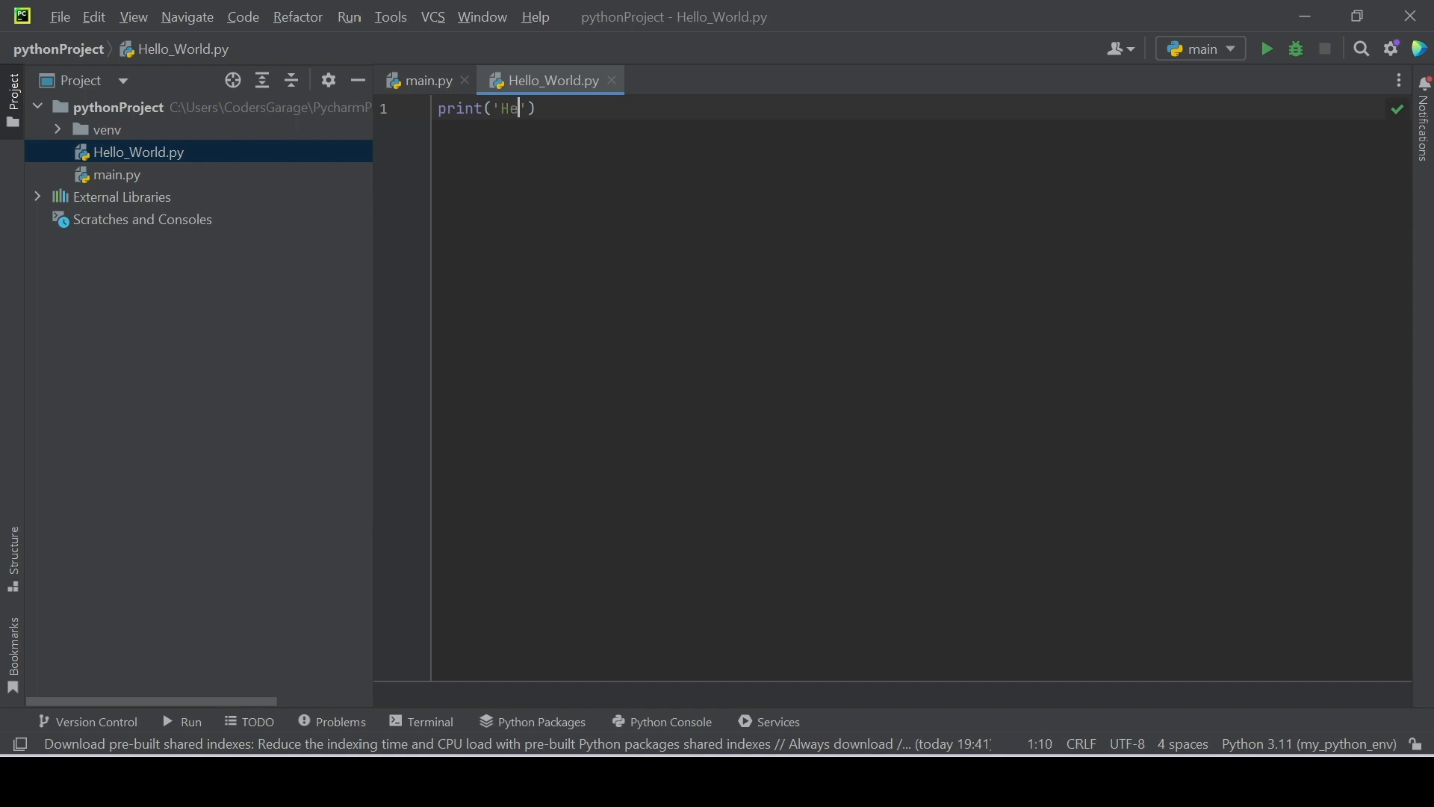
type("d")
Run the selected main configuration, hide its output, and run Hello_World from its own editor
left_click(1262, 47)
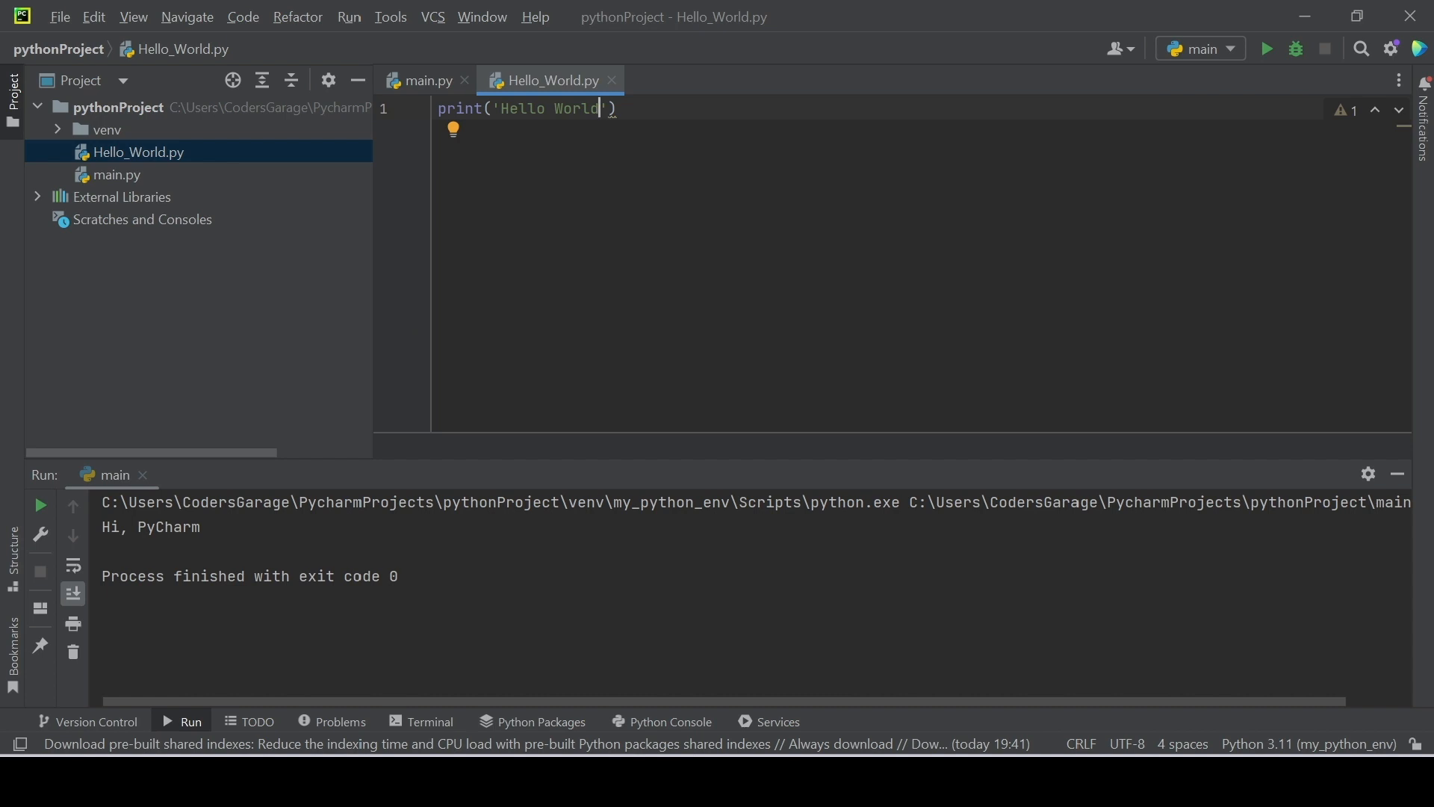
left_click(1400, 474)
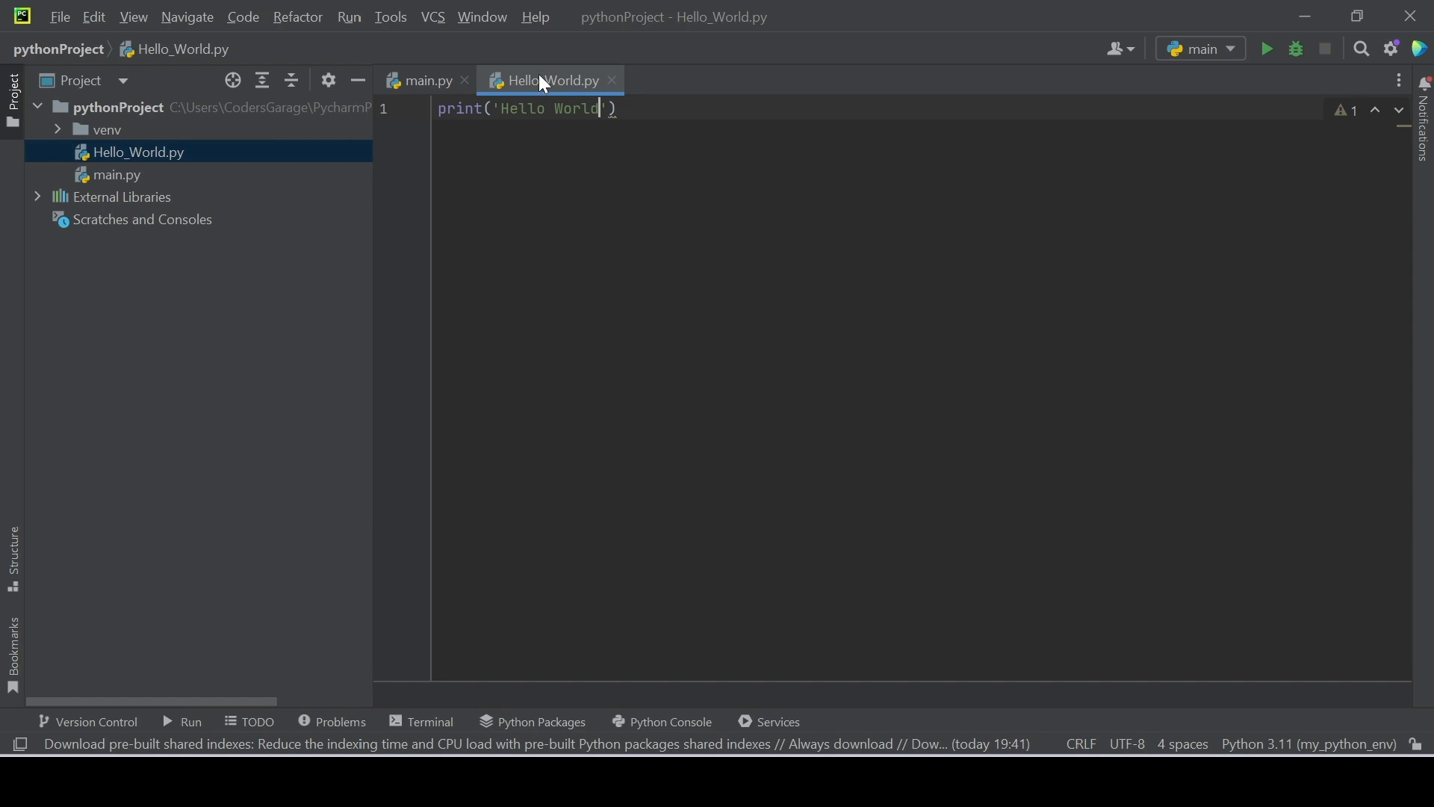
right_click(703, 183)
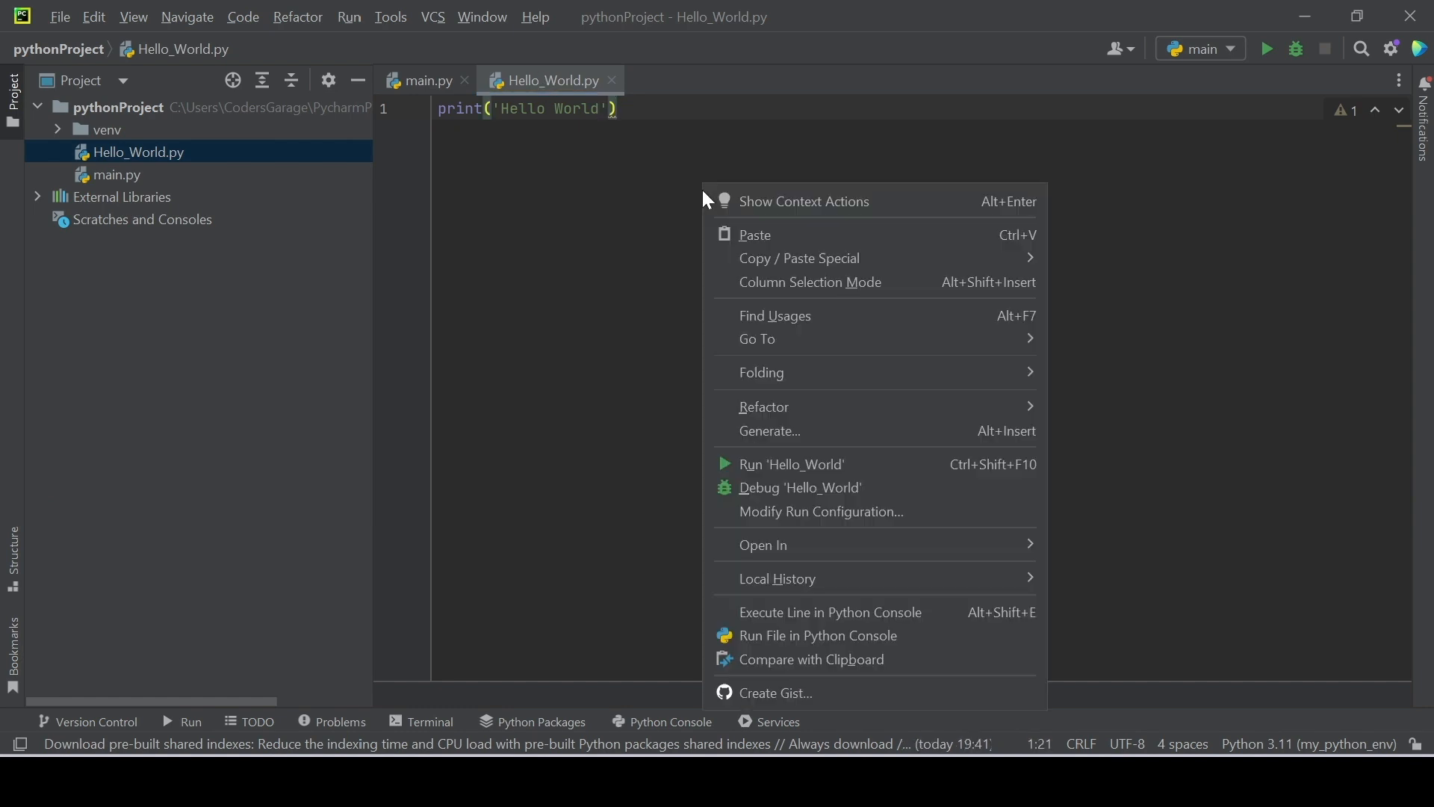
left_click(810, 466)
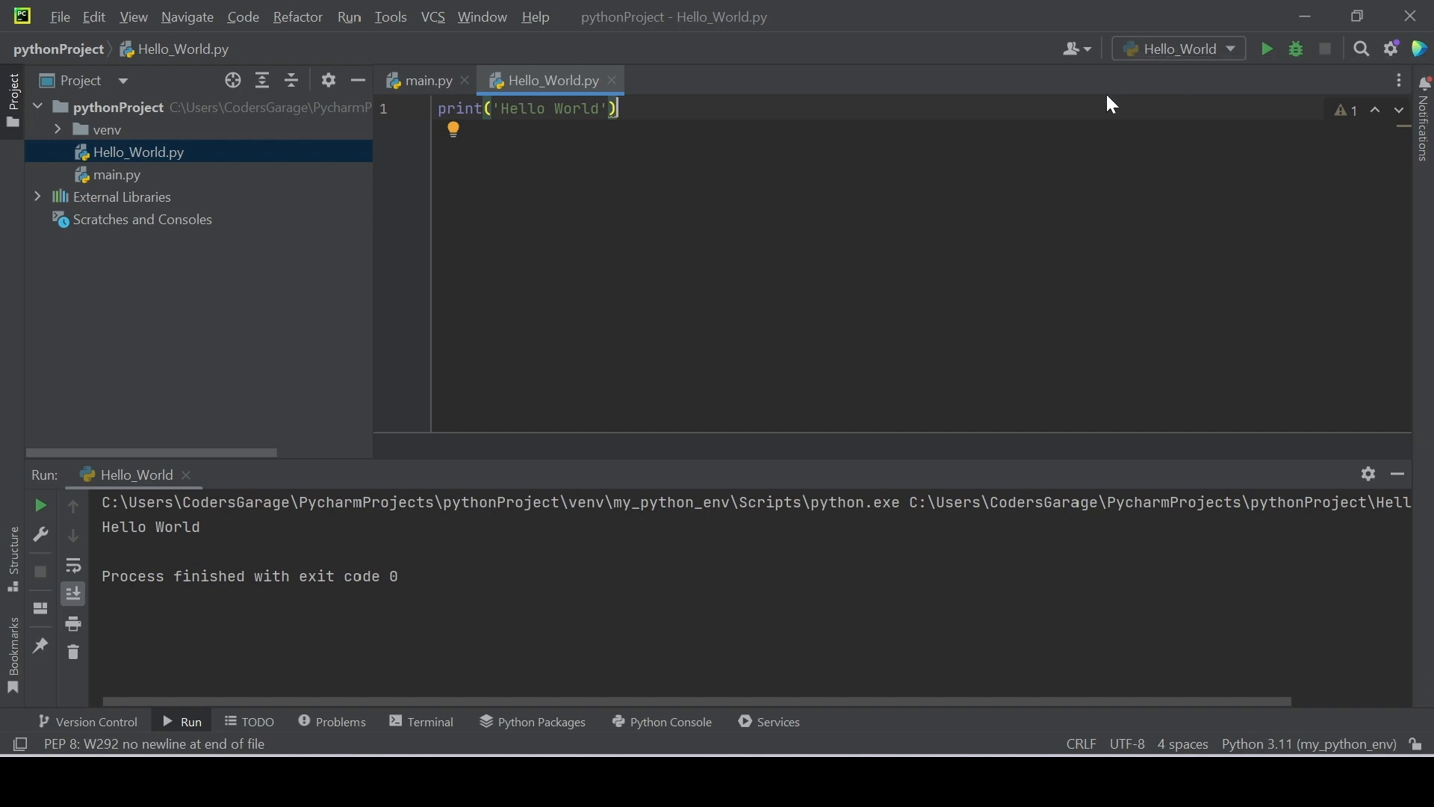
Run Hello_World.py again from the project tree and check its printed output line
left_click(105, 149)
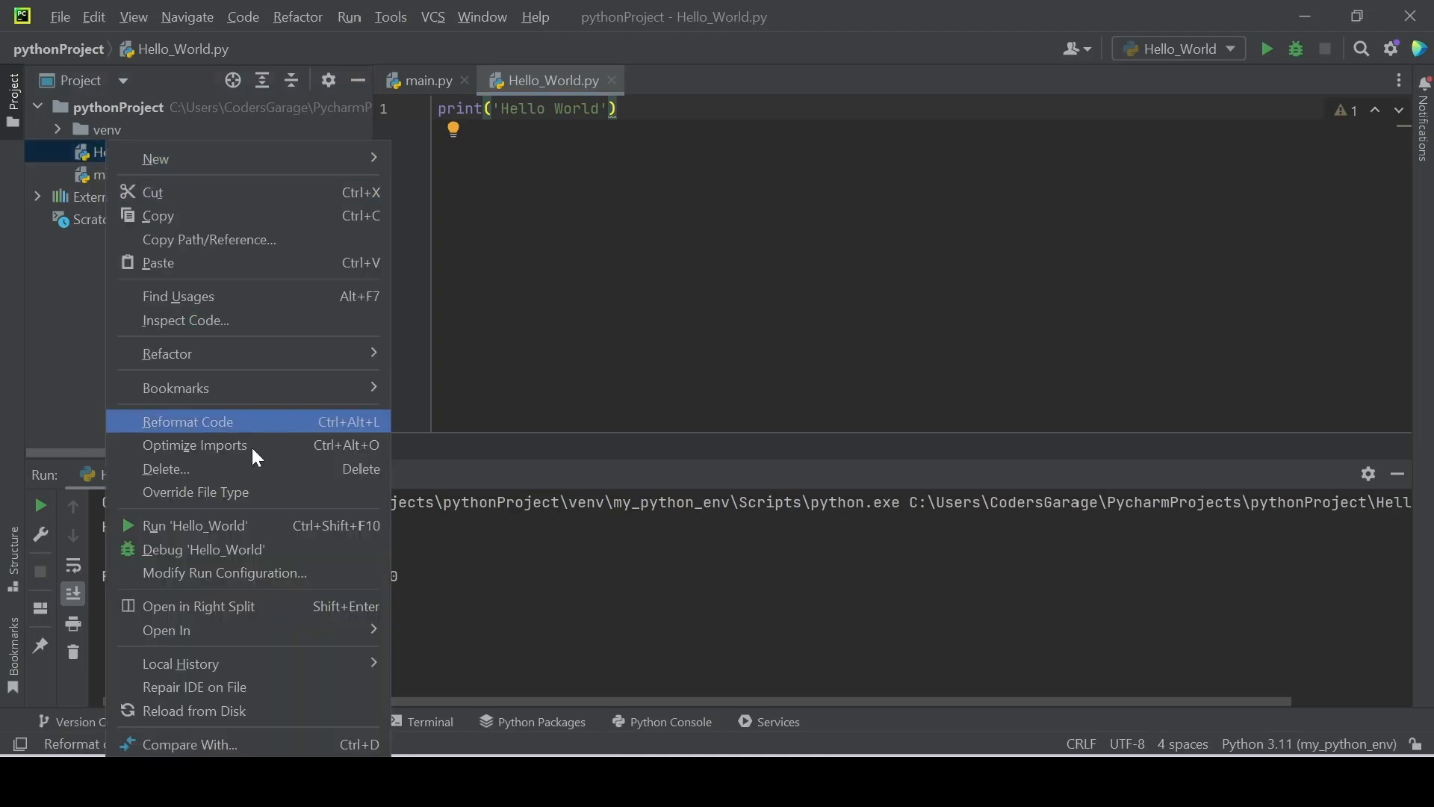
left_click(245, 531)
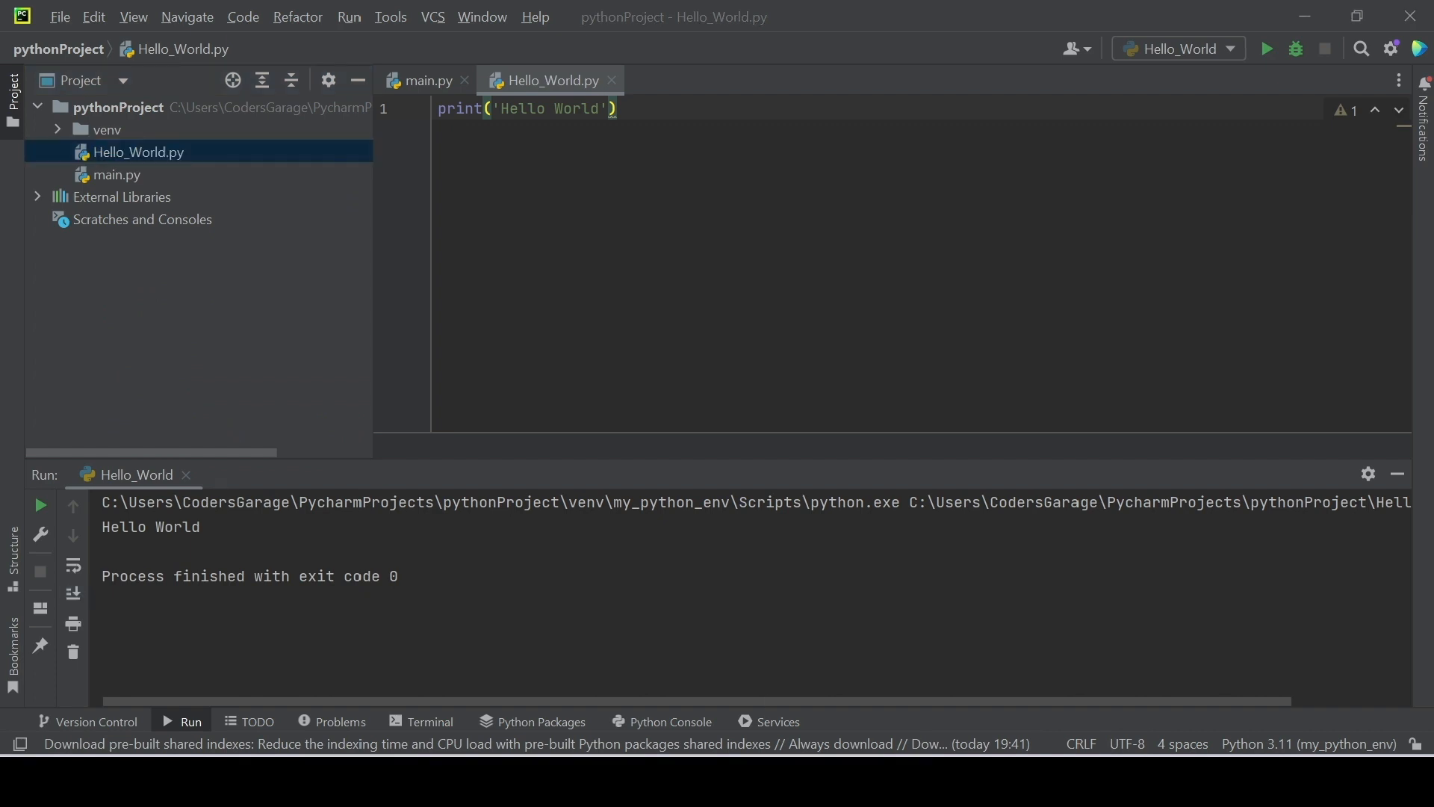
left_click_drag(200, 526, 103, 527)
left_click(102, 550)
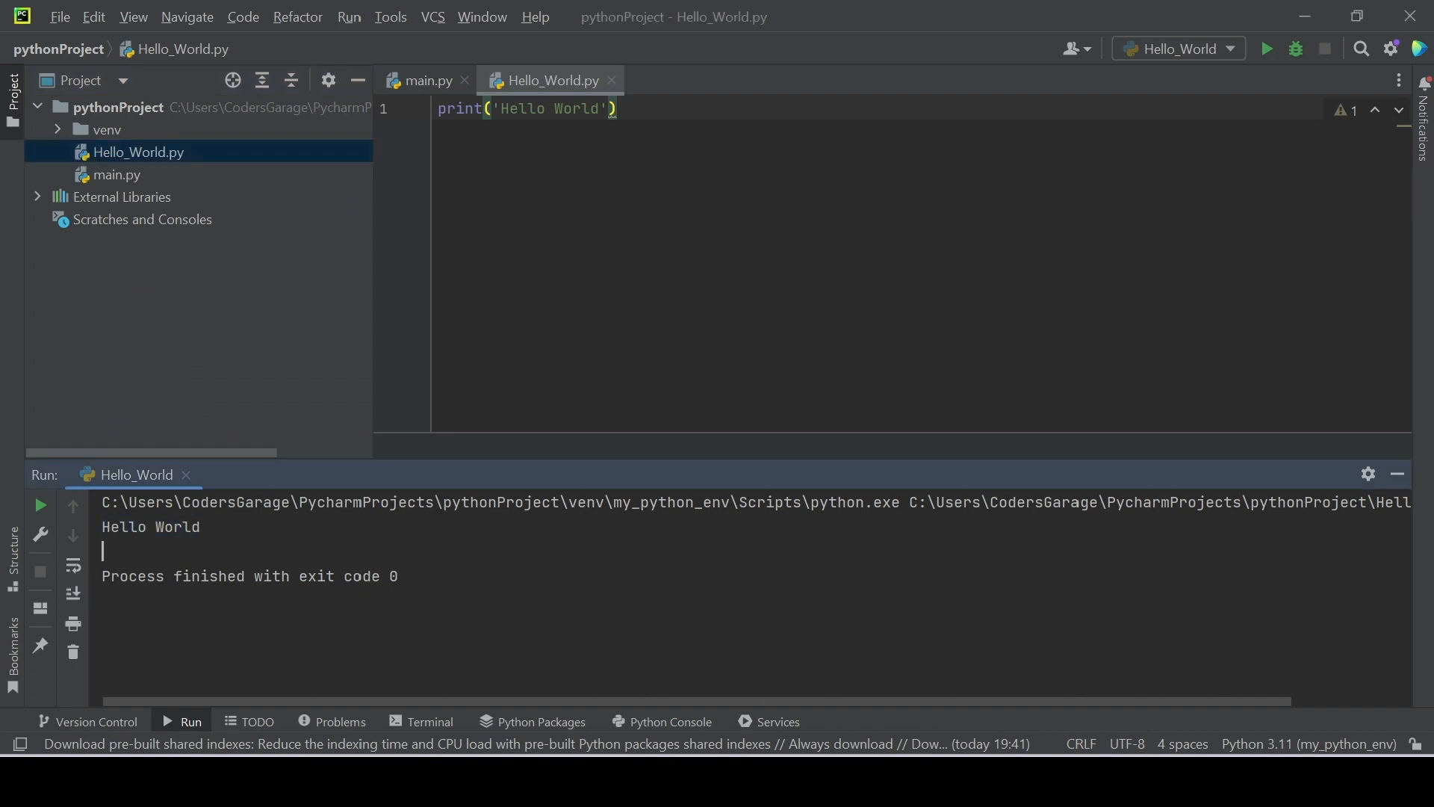